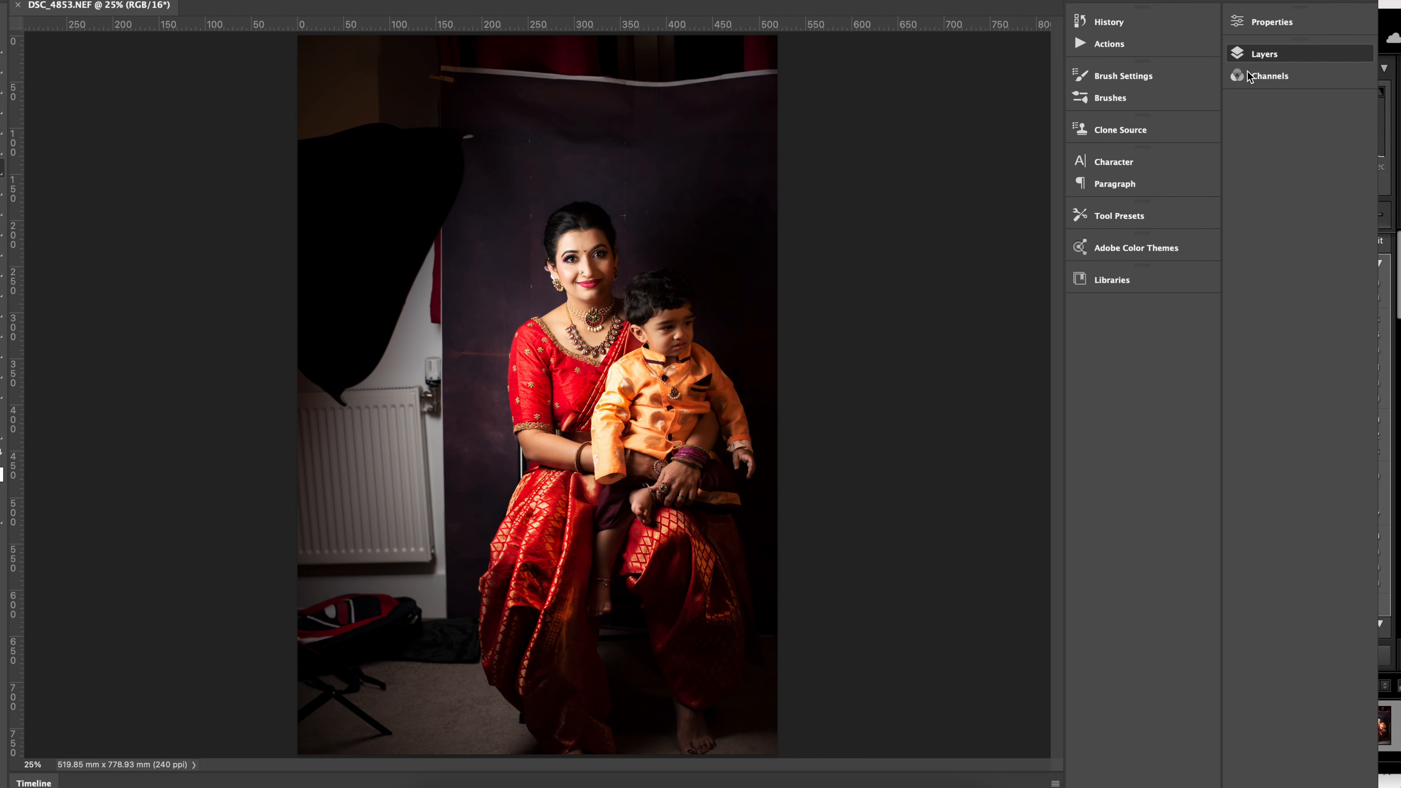
# Show the photo's layers and the tools, and duplicate Layer 0.
pyautogui.click(1249, 57)
pyautogui.click(1192, 146)
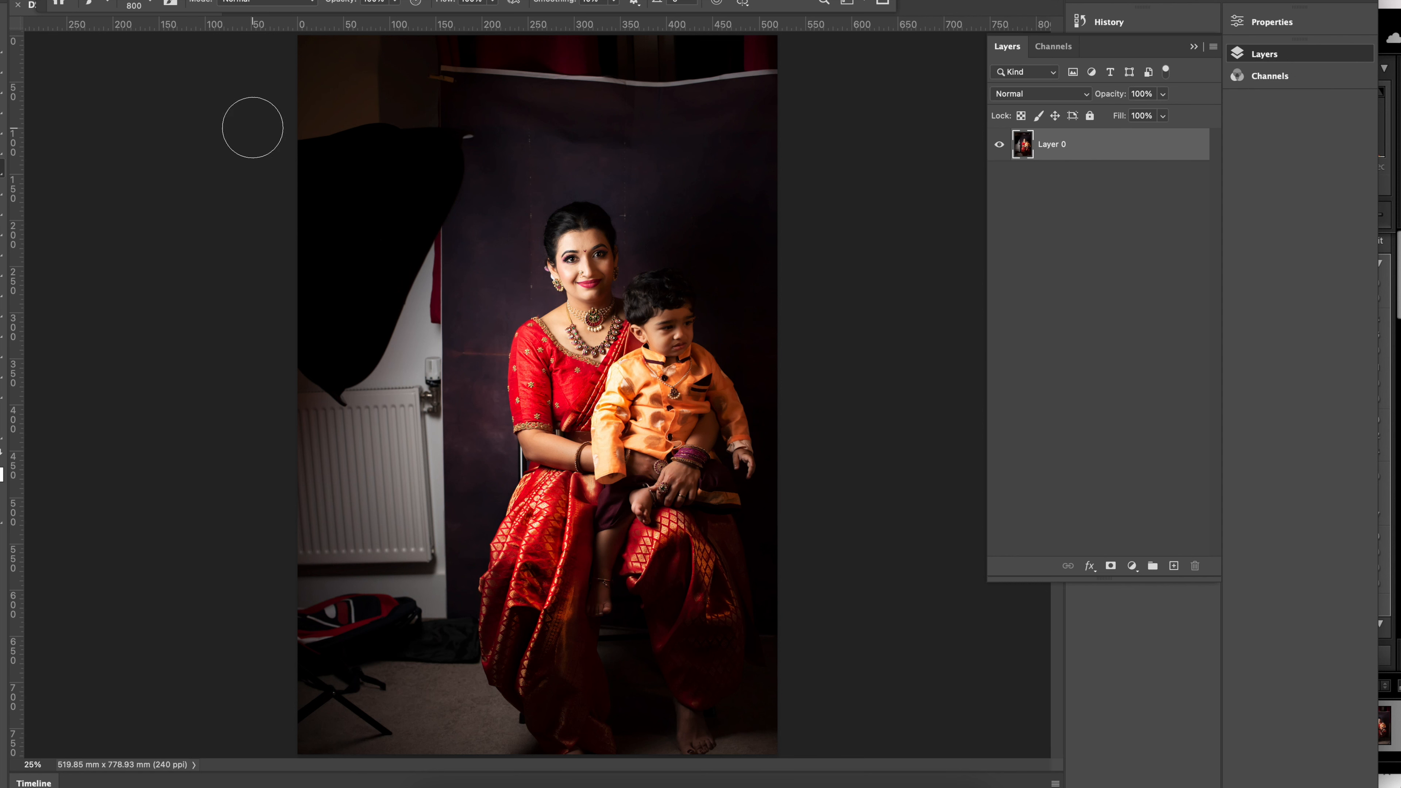
pyautogui.press('Tab')
pyautogui.press('Tab')
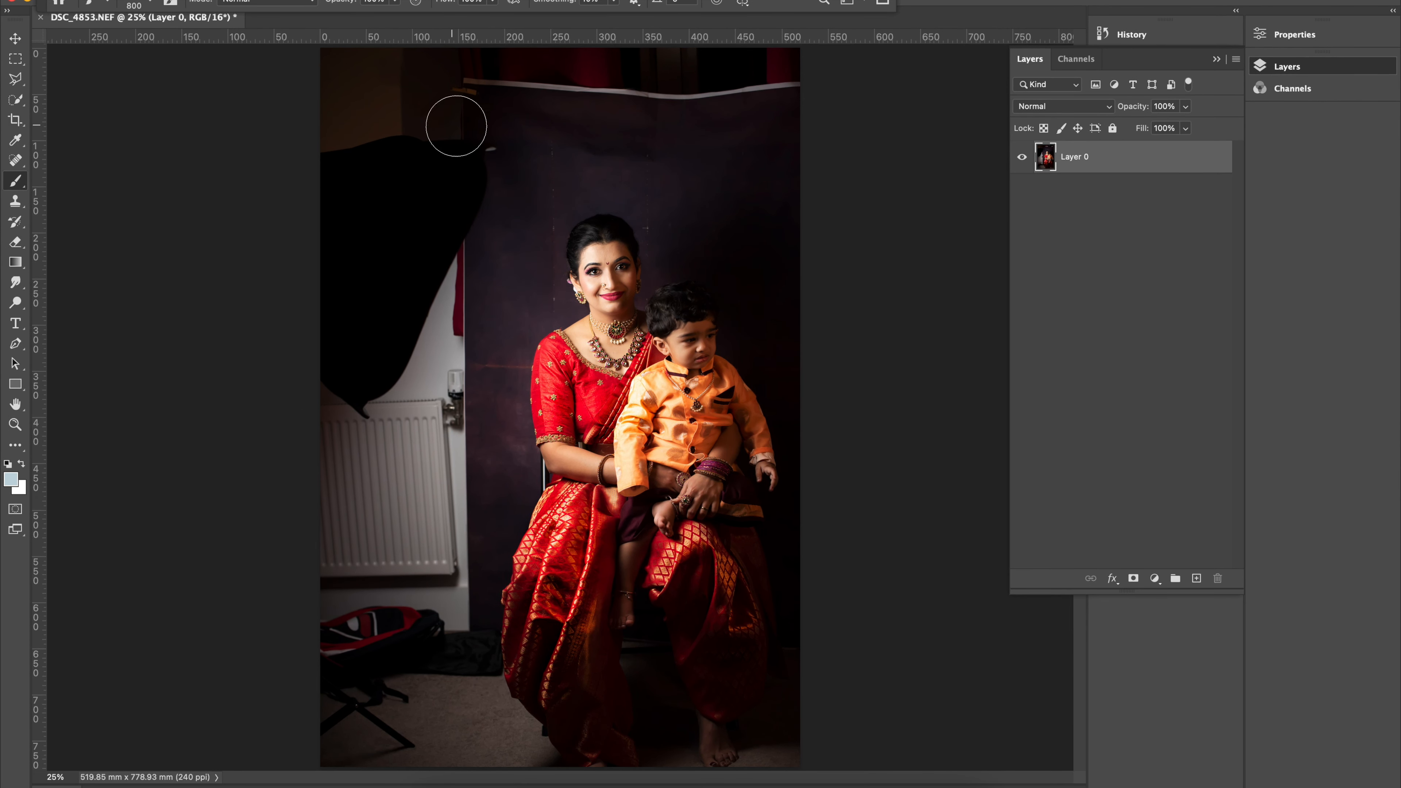
pyautogui.hotkey('ctrl', 'j')
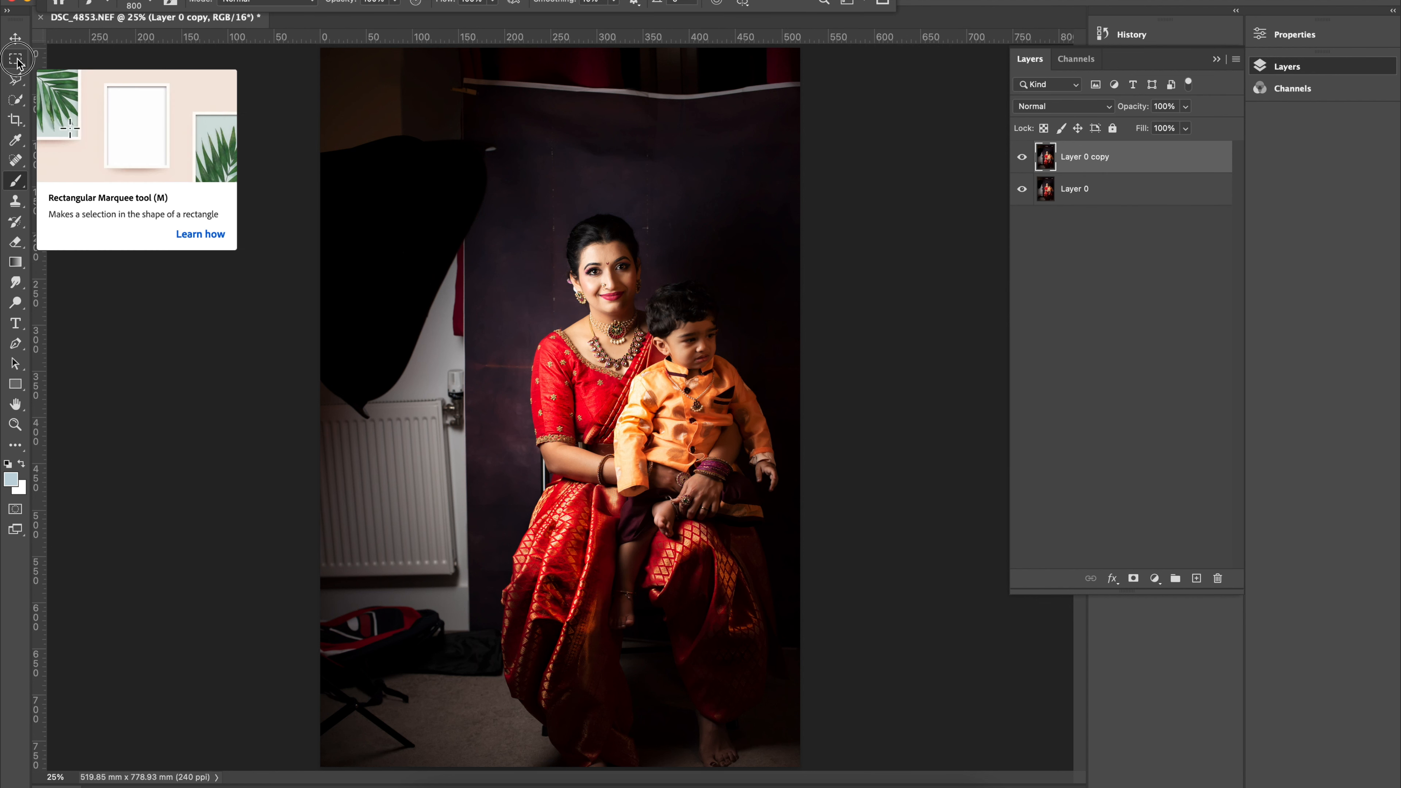
# Select the cluttered area above and to the left of the mother and child with a polygonal lasso outline.
pyautogui.click(16, 78)
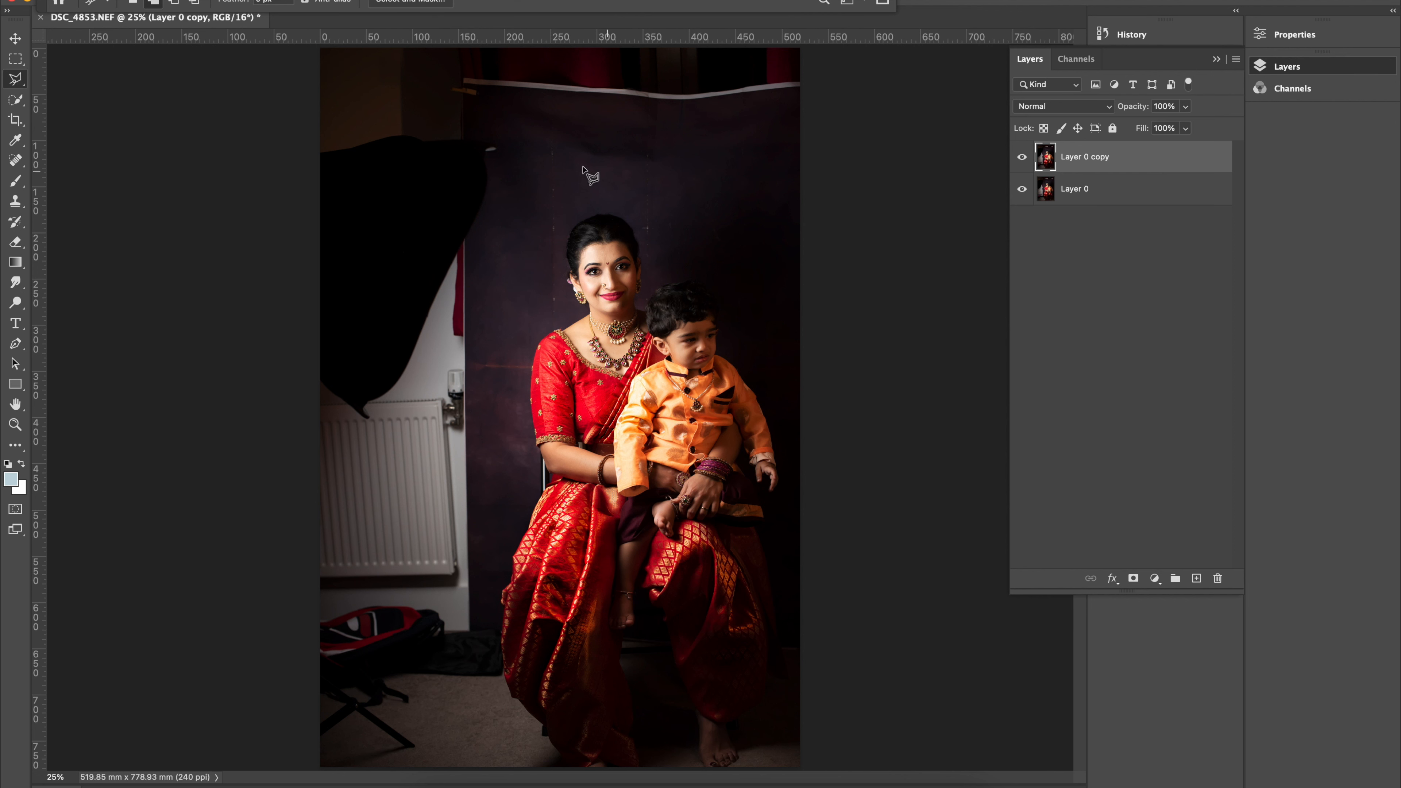
pyautogui.click(510, 165)
pyautogui.click(869, 164)
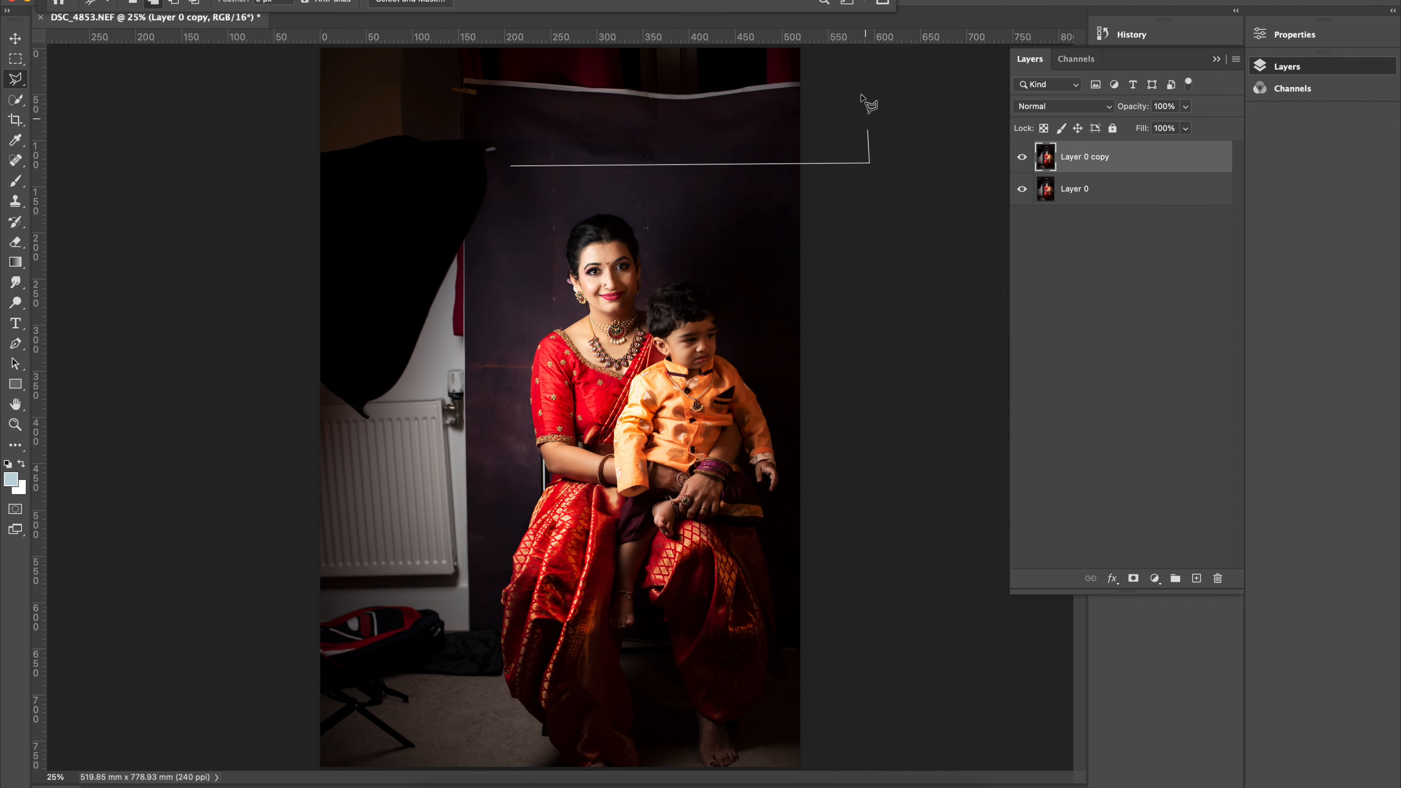
pyautogui.click(809, 45)
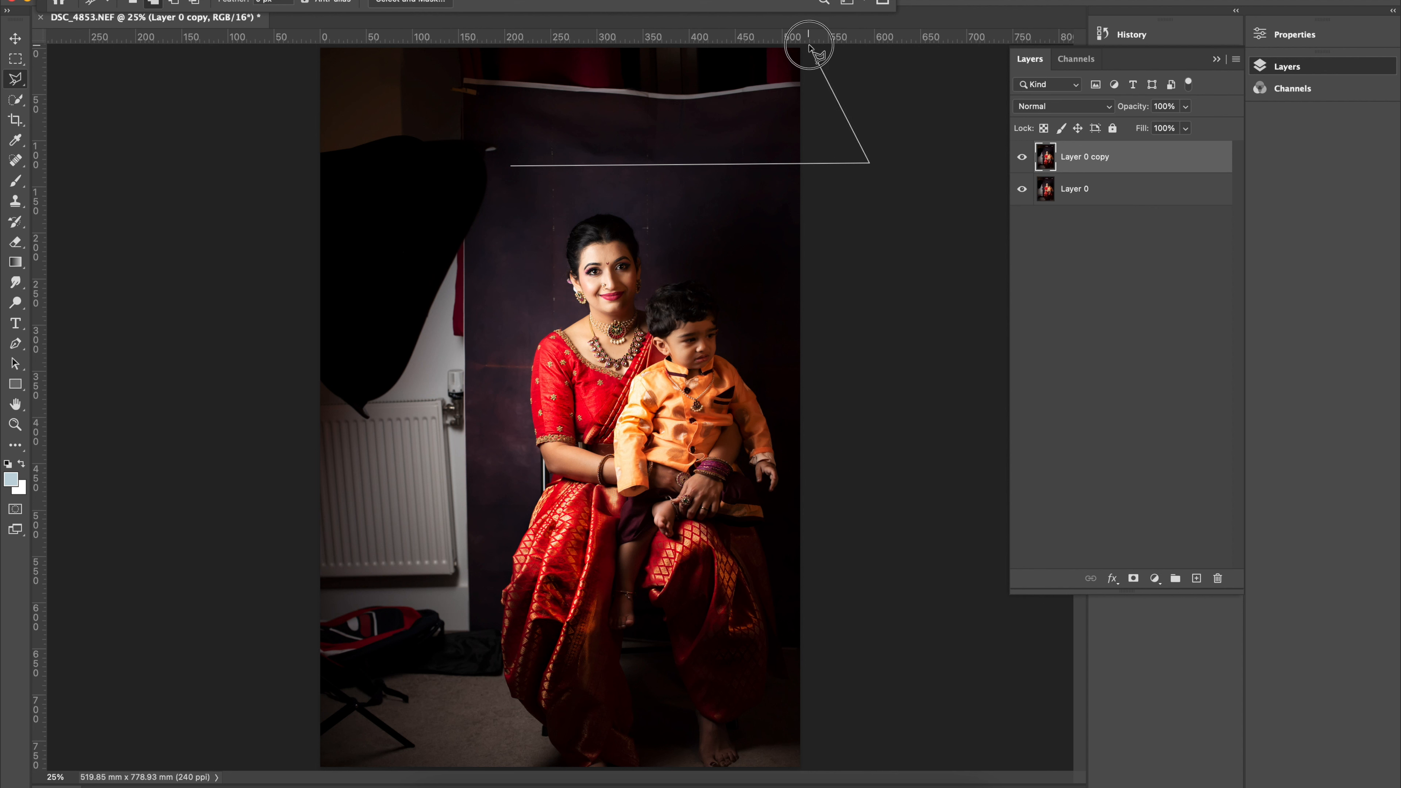
pyautogui.click(280, 46)
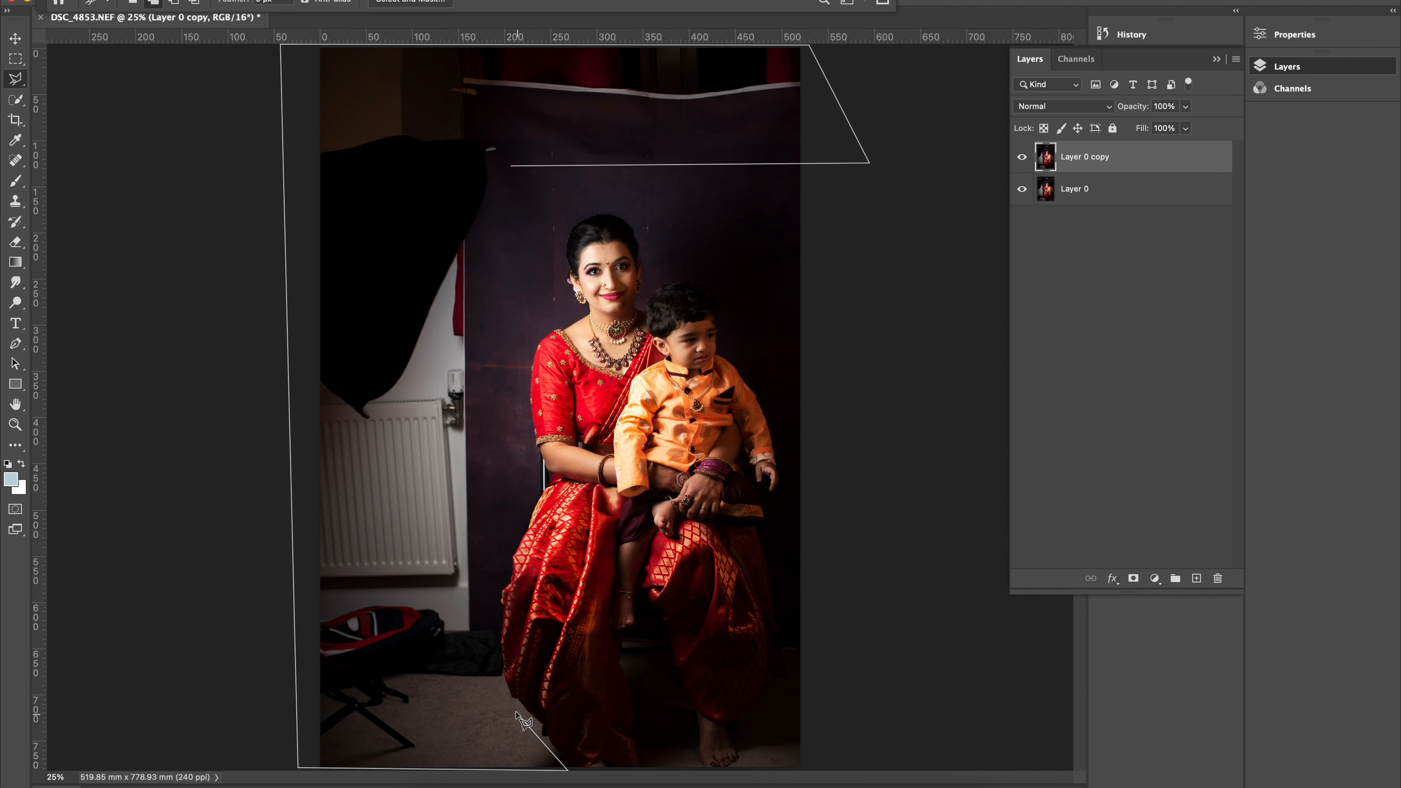
pyautogui.click(498, 681)
pyautogui.click(500, 479)
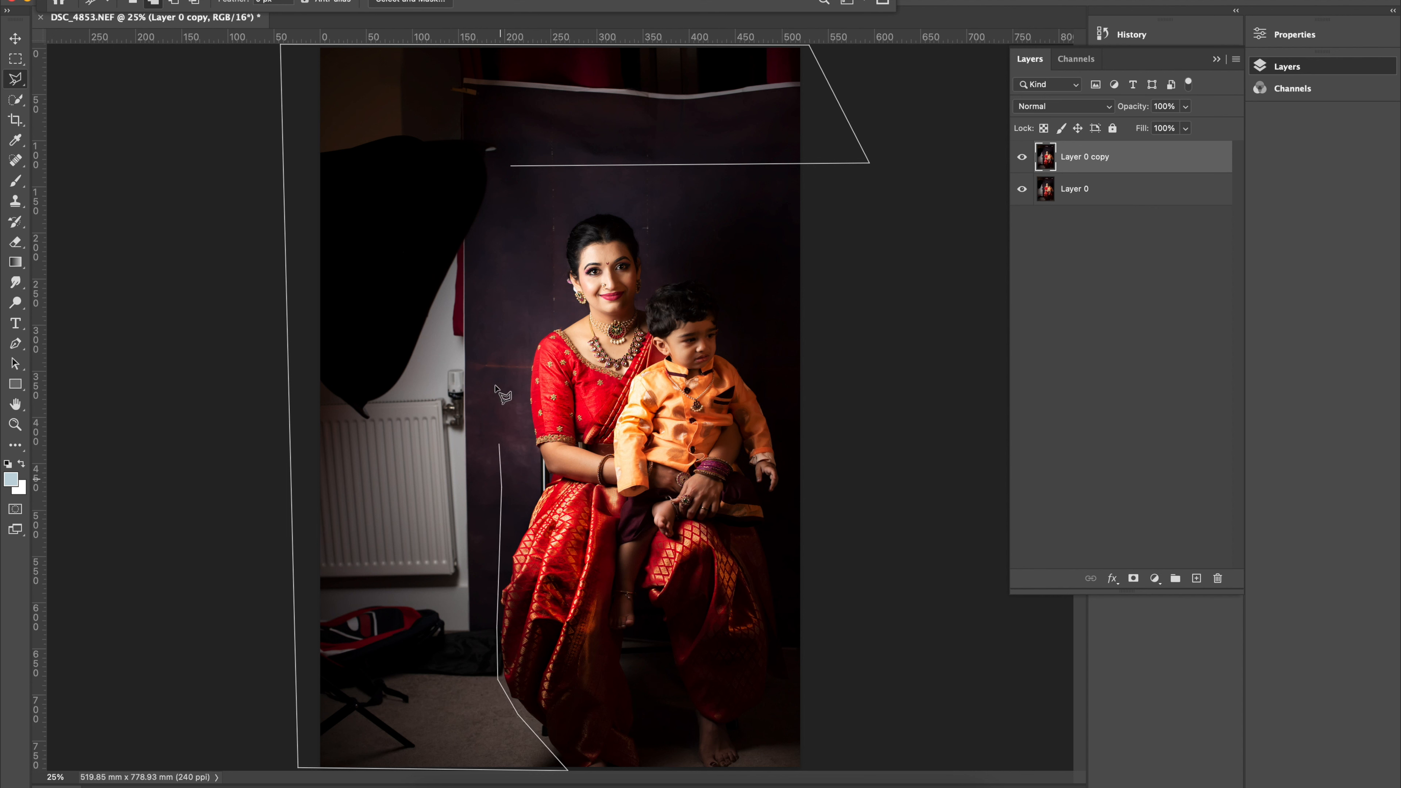
pyautogui.click(518, 257)
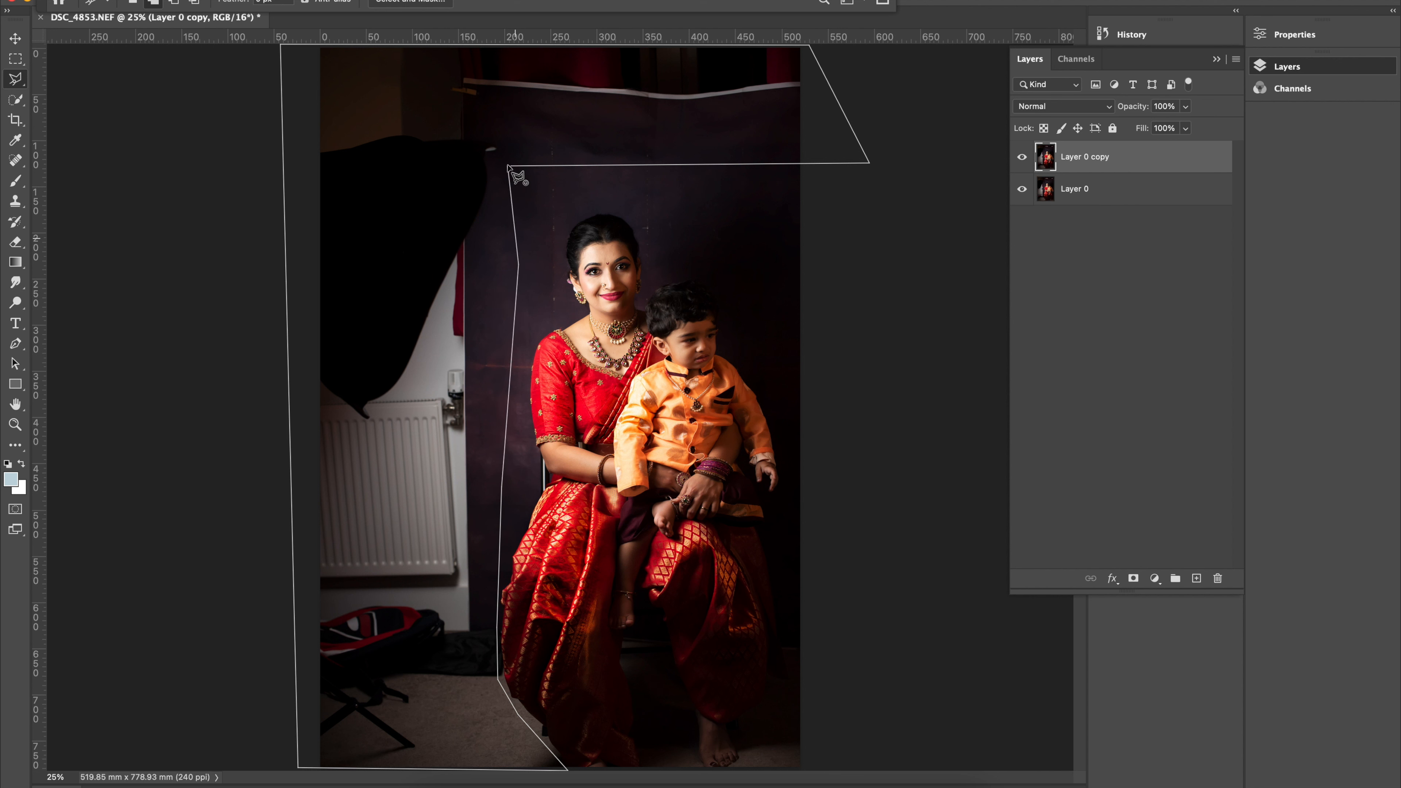
pyautogui.click(511, 166)
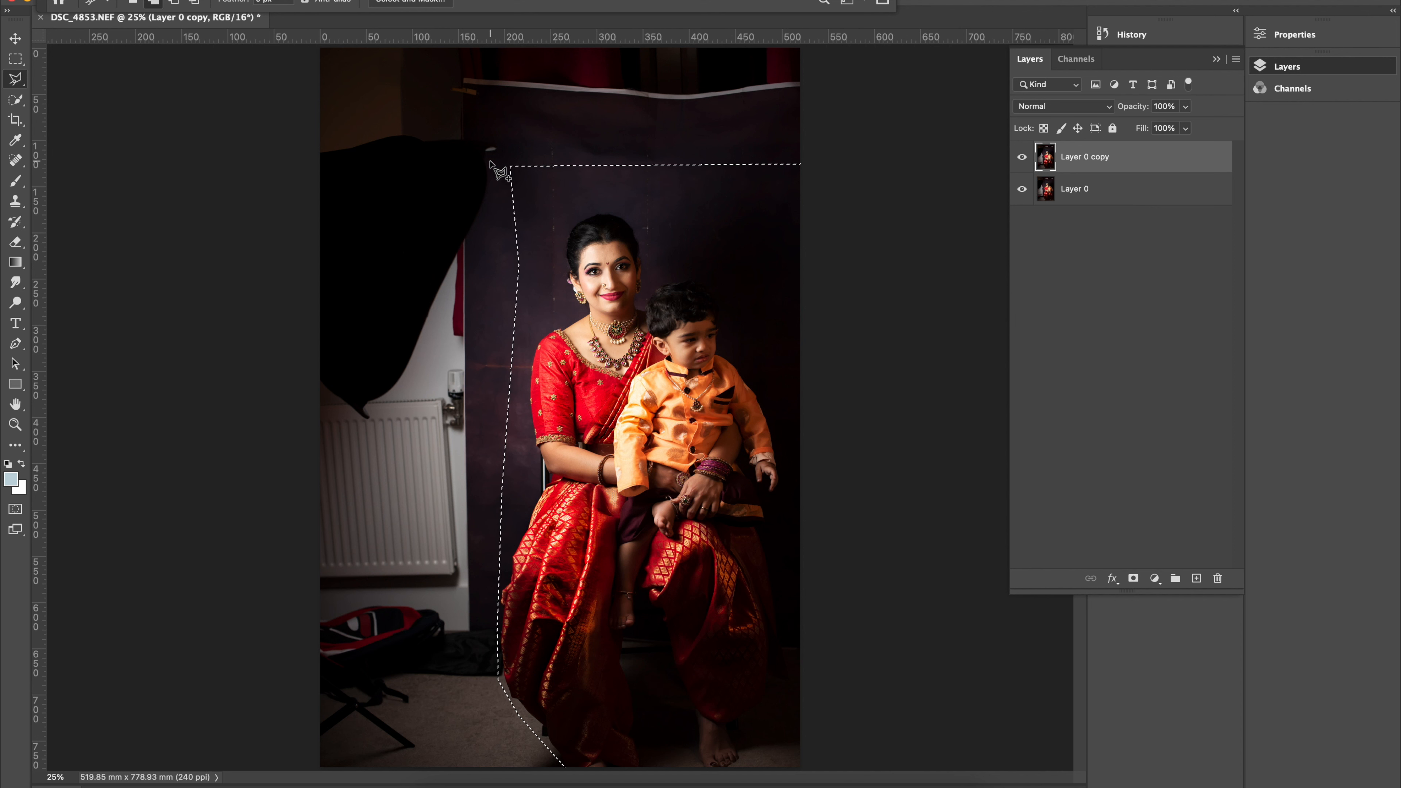
# Hide the original Layer 0 and set up a Content-Aware fill for the selected background on the copy.
pyautogui.click(1022, 189)
pyautogui.click(154, 0)
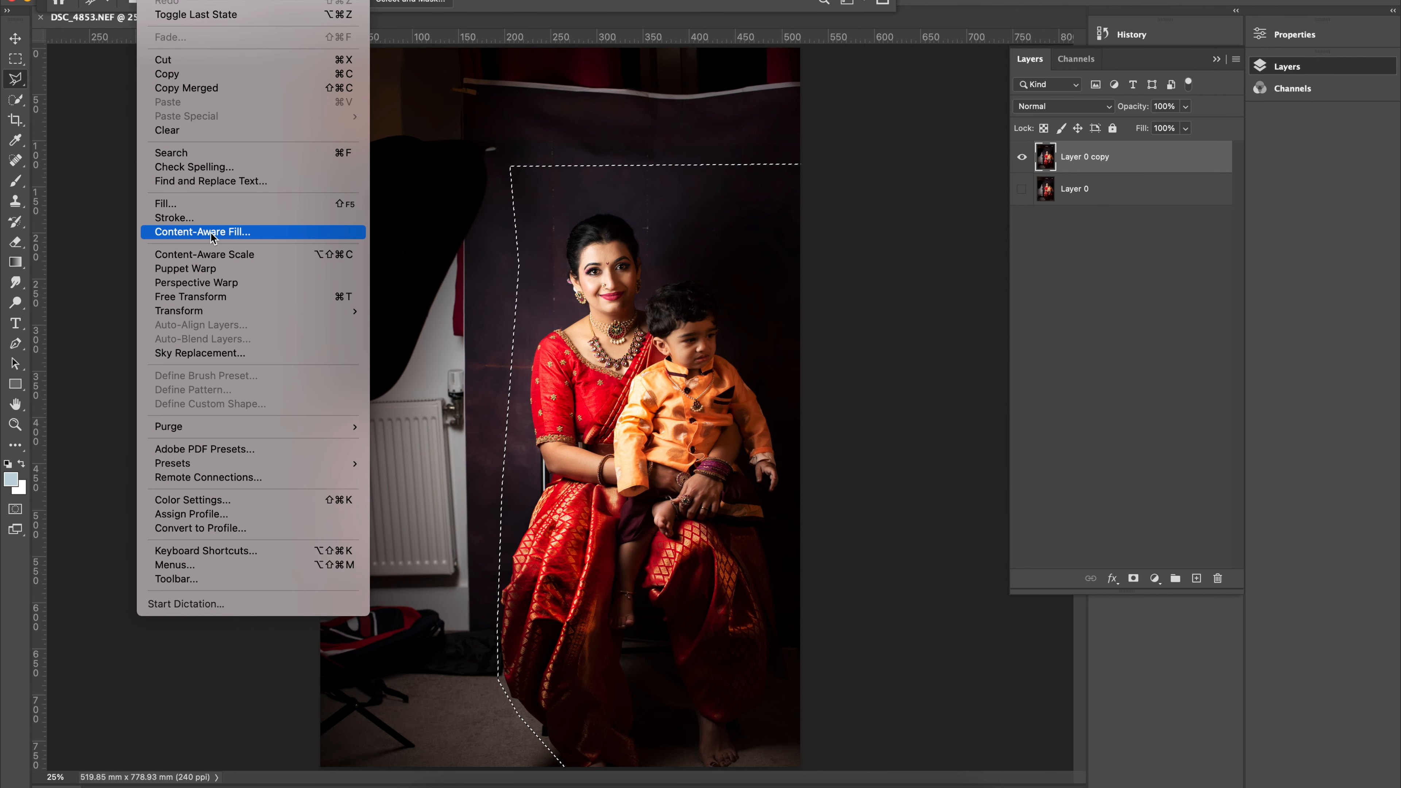
pyautogui.click(239, 209)
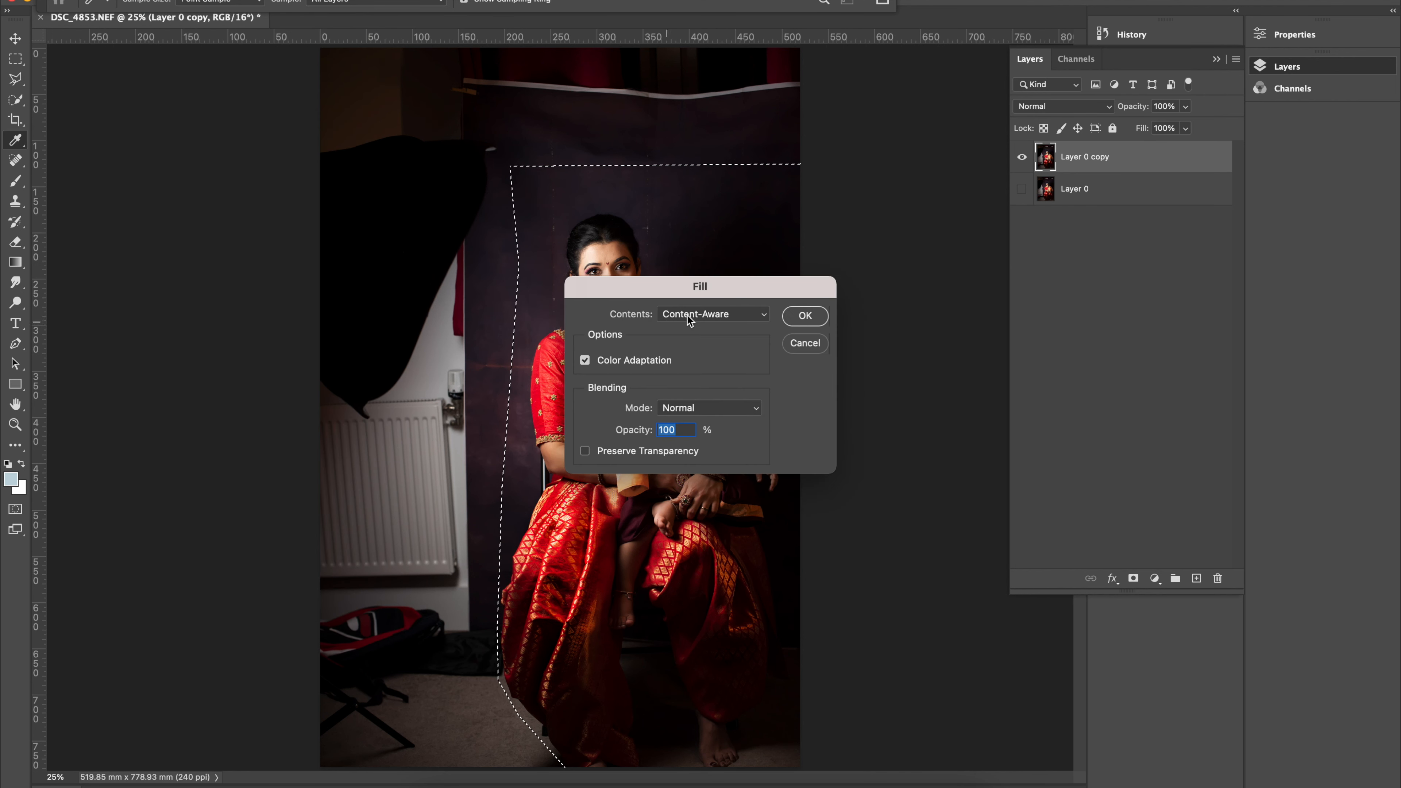
pyautogui.moveTo(653, 296); pyautogui.dragTo(980, 246)
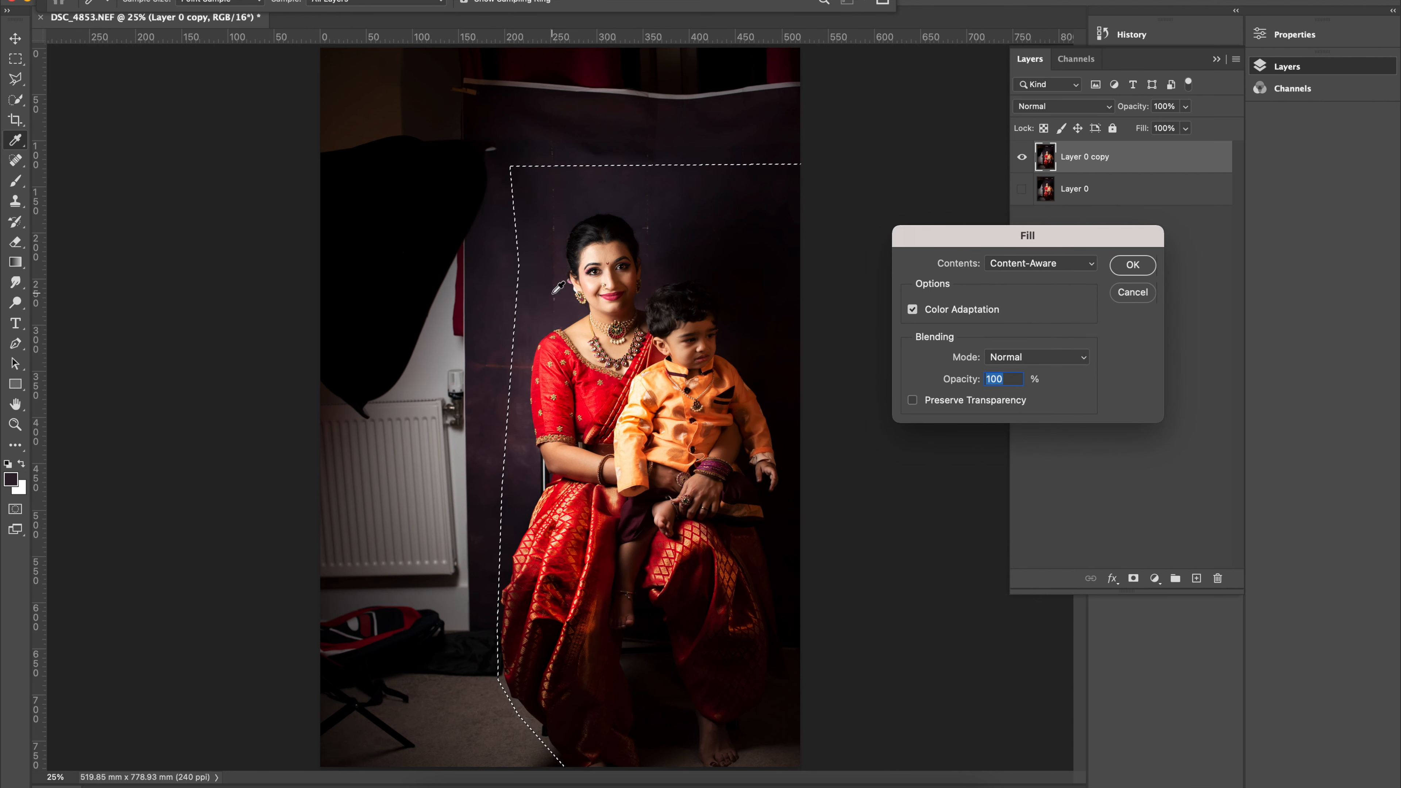
# Review the fill's blending modes, keep Normal at 100% opacity, and apply the Content-Aware fill.
pyautogui.click(1000, 359)
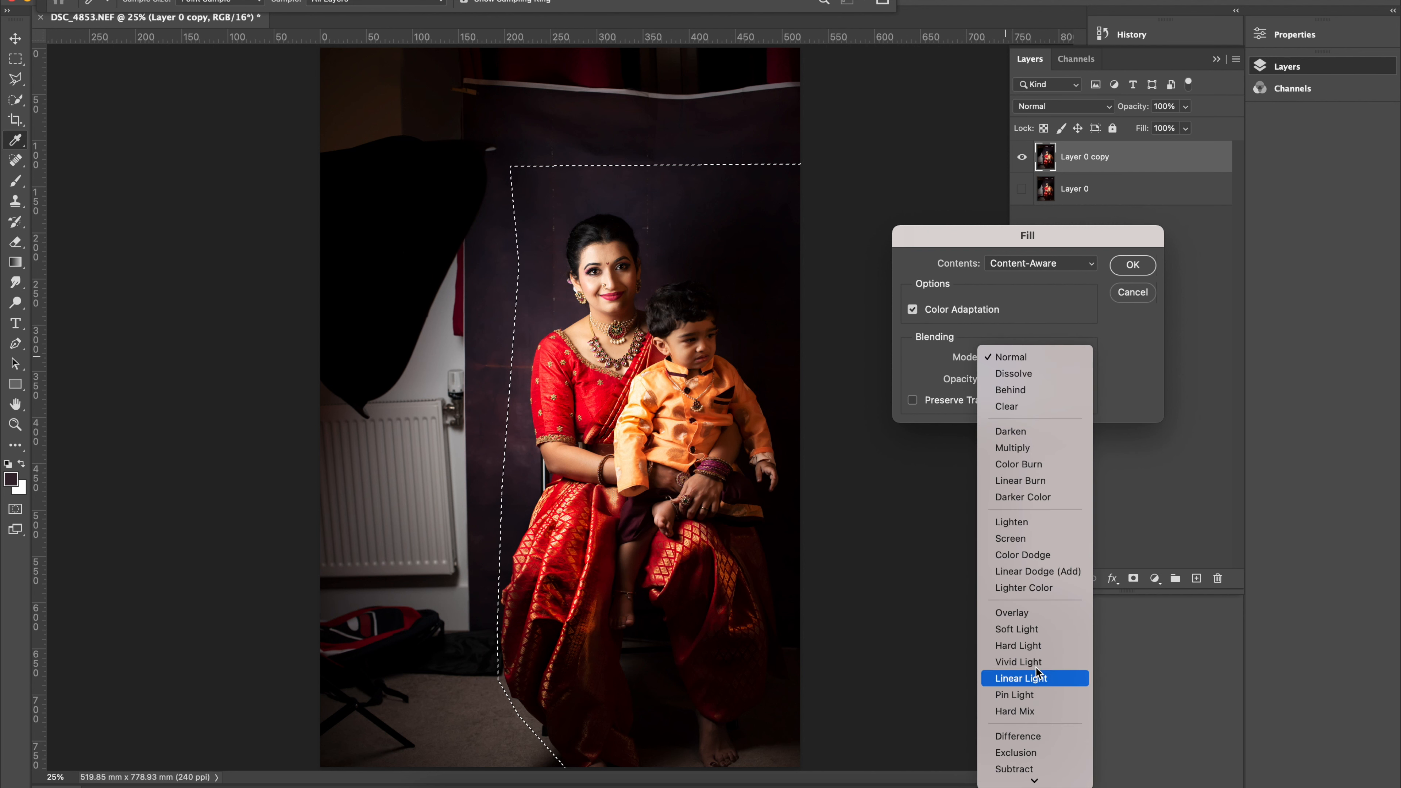
pyautogui.click(921, 363)
pyautogui.click(1013, 358)
pyautogui.press('Down')
pyautogui.press('Down')
pyautogui.press('Down')
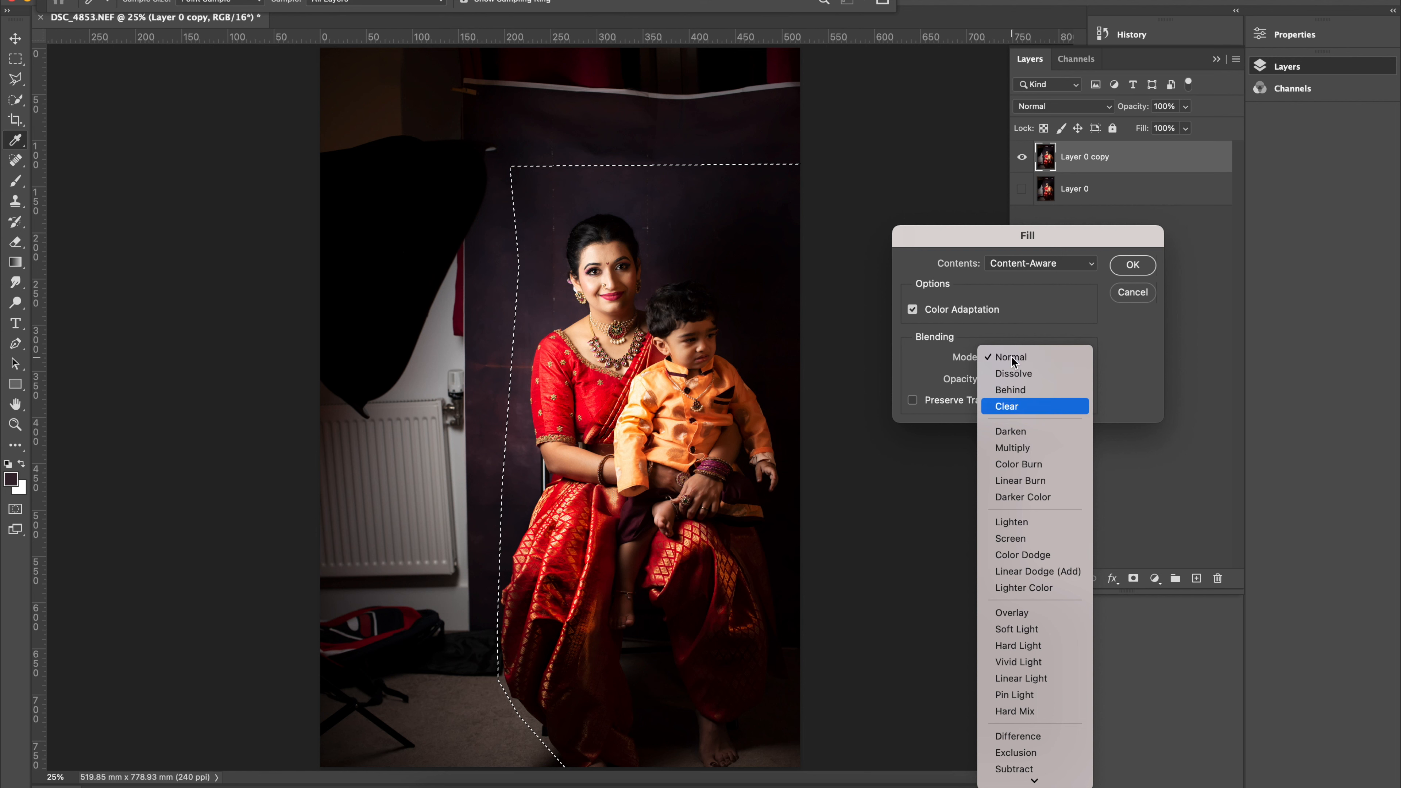
pyautogui.press('Down')
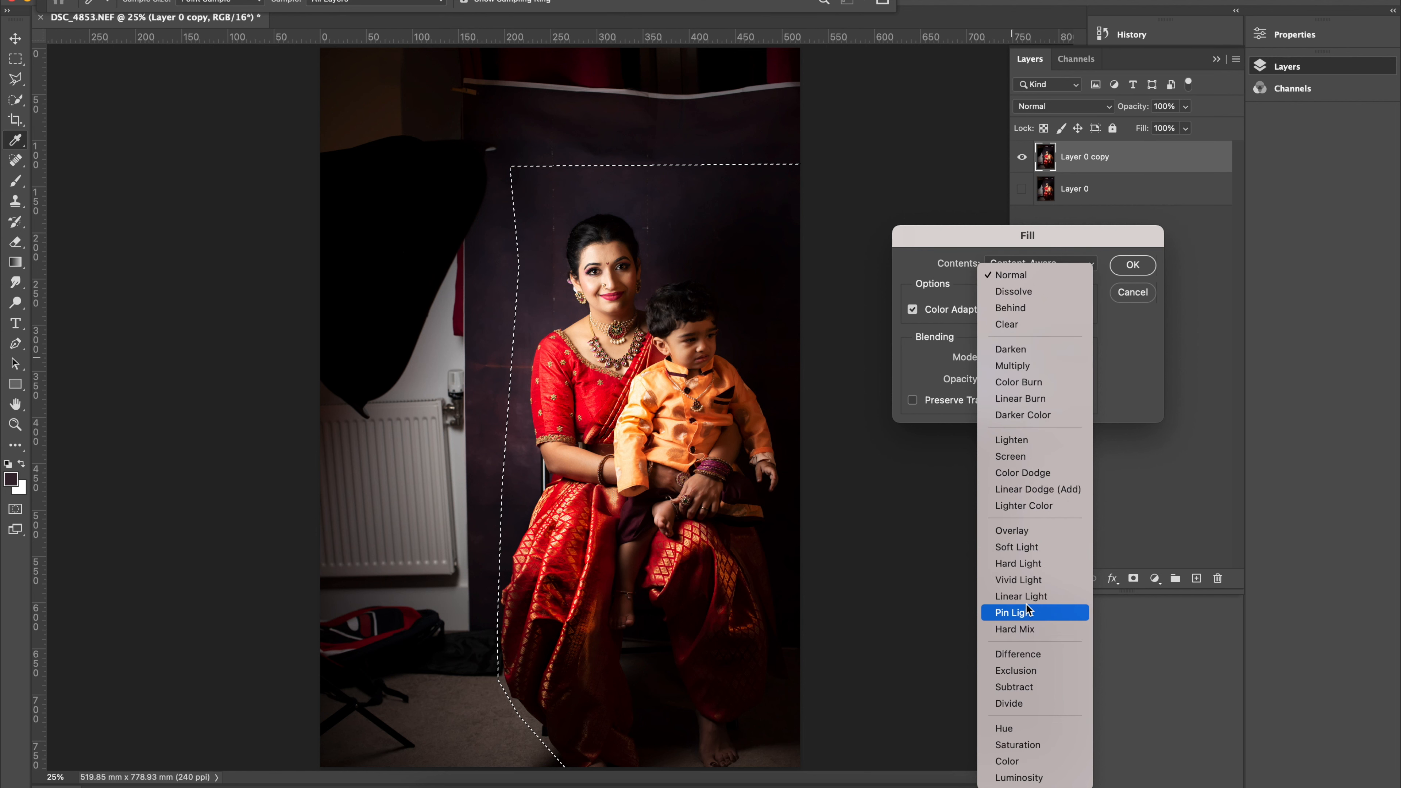
pyautogui.click(934, 382)
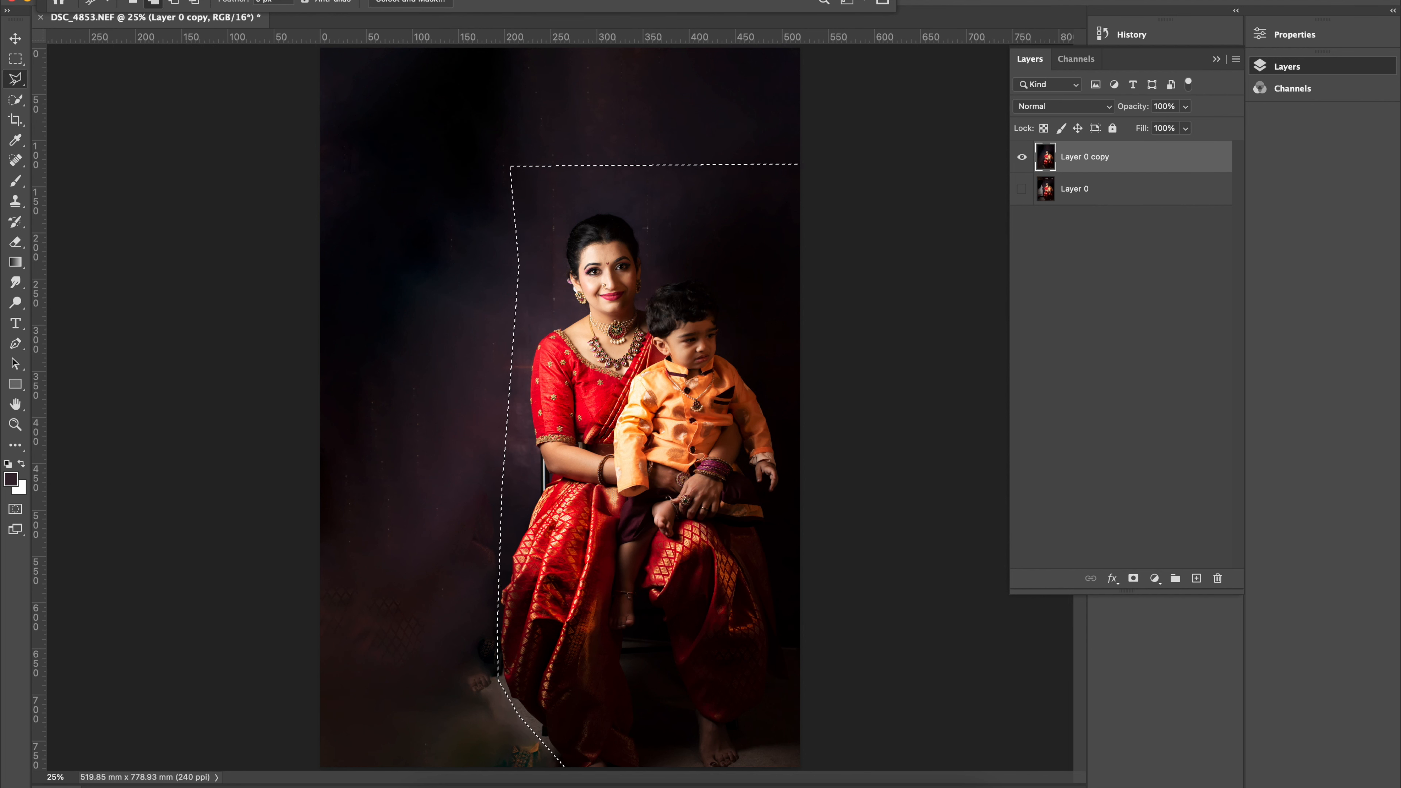
# Deselect the filled background area.
pyautogui.click(150, 0)
pyautogui.moveTo(322, 0)
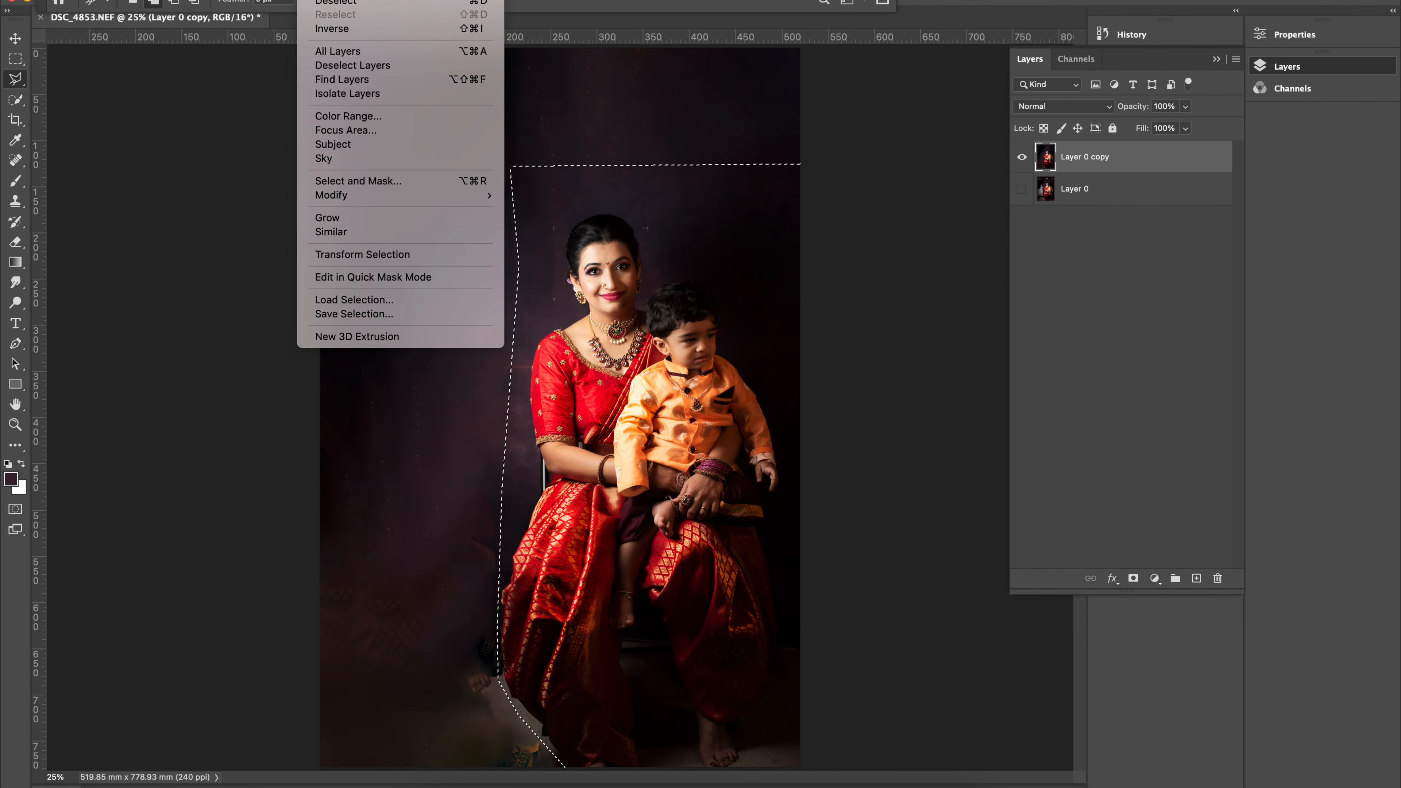
pyautogui.click(331, 4)
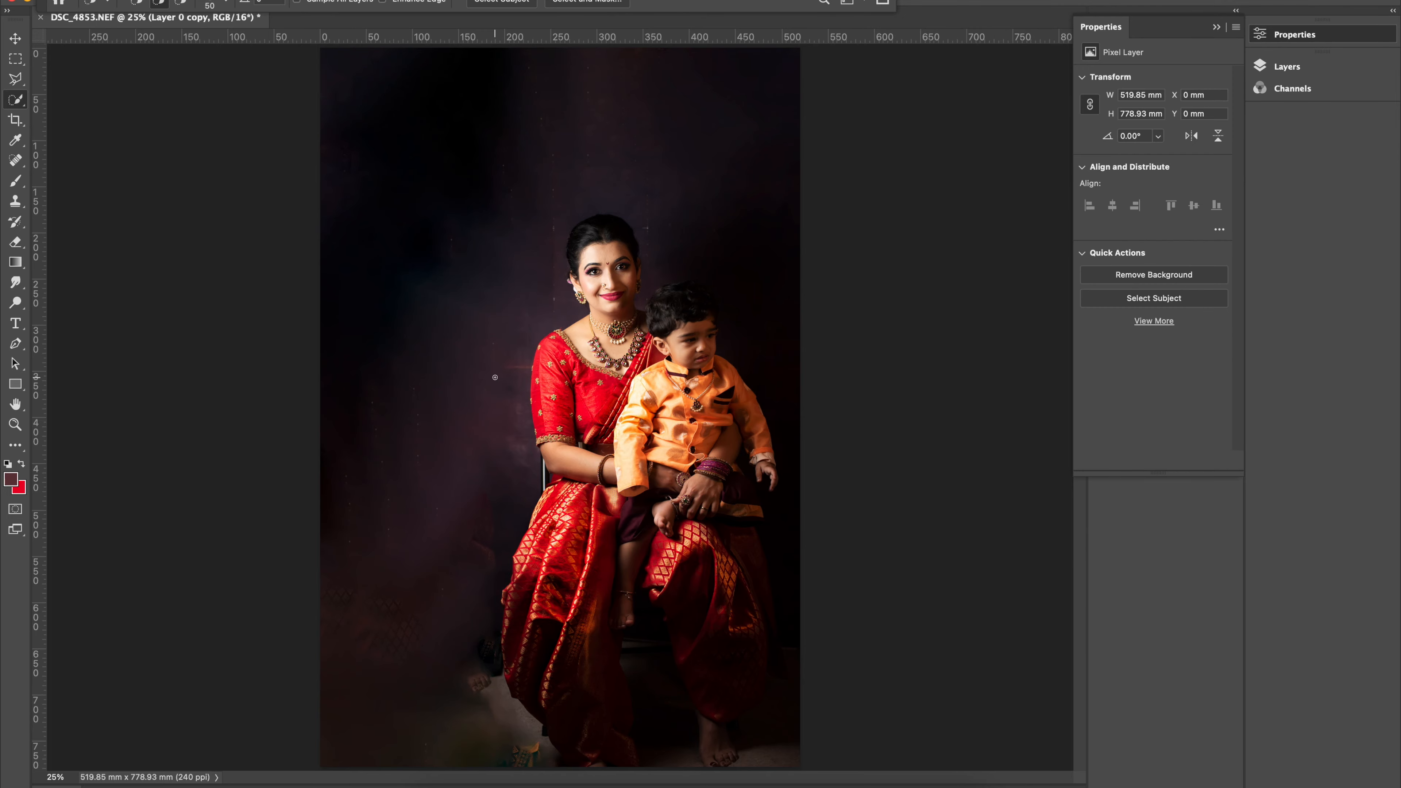
# Quick-select the background left of the sari, from the photo's lower edge up to the woman's elbow, about 258 by 363 mm.
pyautogui.scroll(5, 495, 381)
pyautogui.scroll(-15, 482, 423)
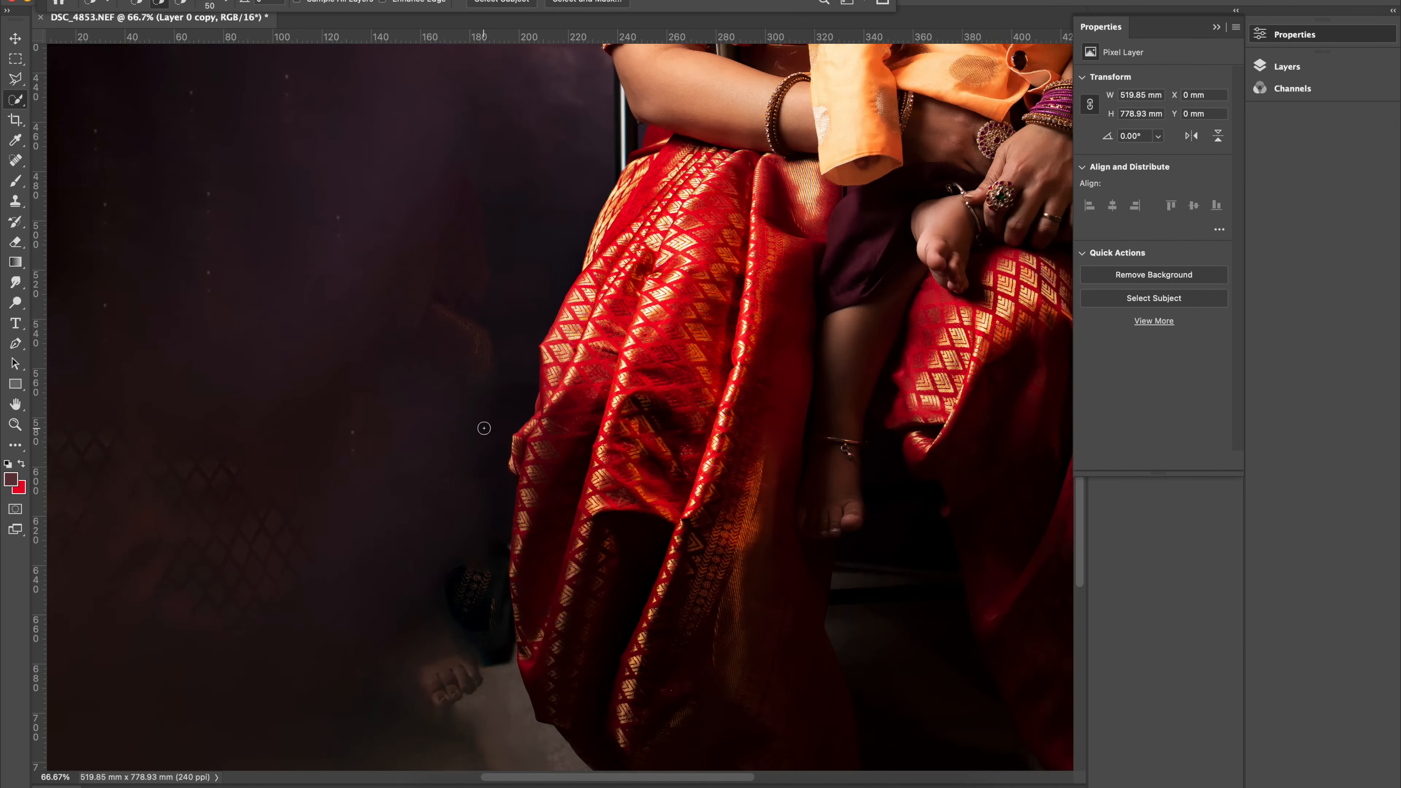
pyautogui.scroll(8, 483, 428)
pyautogui.hscroll(2, 484, 429)
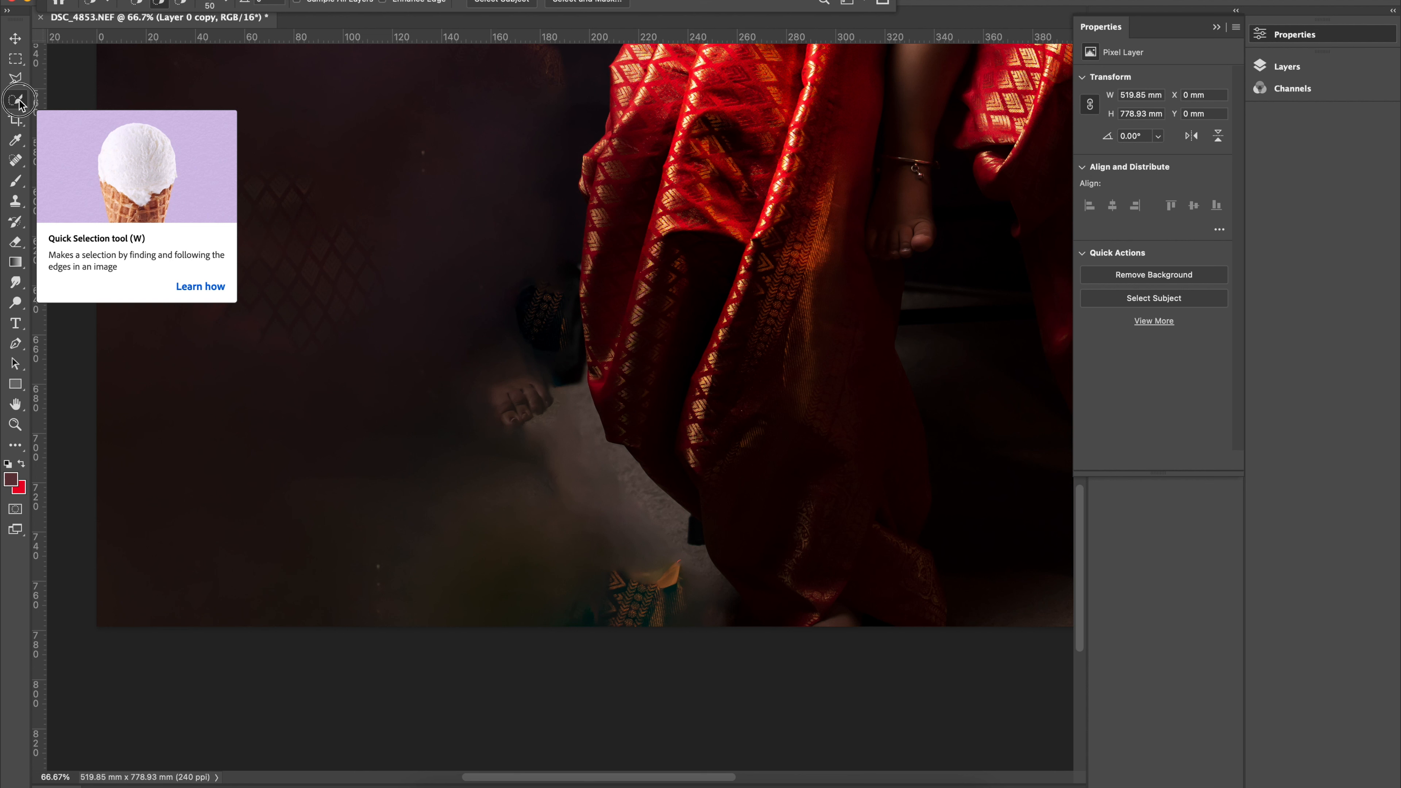
pyautogui.moveTo(705, 610)
pyautogui.mouseDown()
pyautogui.moveTo(688, 586)
pyautogui.moveTo(708, 584)
pyautogui.moveTo(683, 570)
pyautogui.moveTo(709, 574)
pyautogui.moveTo(702, 564)
pyautogui.moveTo(642, 557)
pyautogui.moveTo(628, 530)
pyautogui.moveTo(594, 516)
pyautogui.moveTo(589, 472)
pyautogui.moveTo(552, 455)
pyautogui.moveTo(550, 424)
pyautogui.moveTo(513, 418)
pyautogui.moveTo(504, 385)
pyautogui.moveTo(556, 301)
pyautogui.moveTo(567, 362)
pyautogui.moveTo(554, 291)
pyautogui.moveTo(410, 313)
pyautogui.moveTo(309, 252)
pyautogui.moveTo(293, 212)
pyautogui.moveTo(224, 163)
pyautogui.moveTo(160, 141)
pyautogui.mouseUp()
pyautogui.scroll(5, 285, 183)
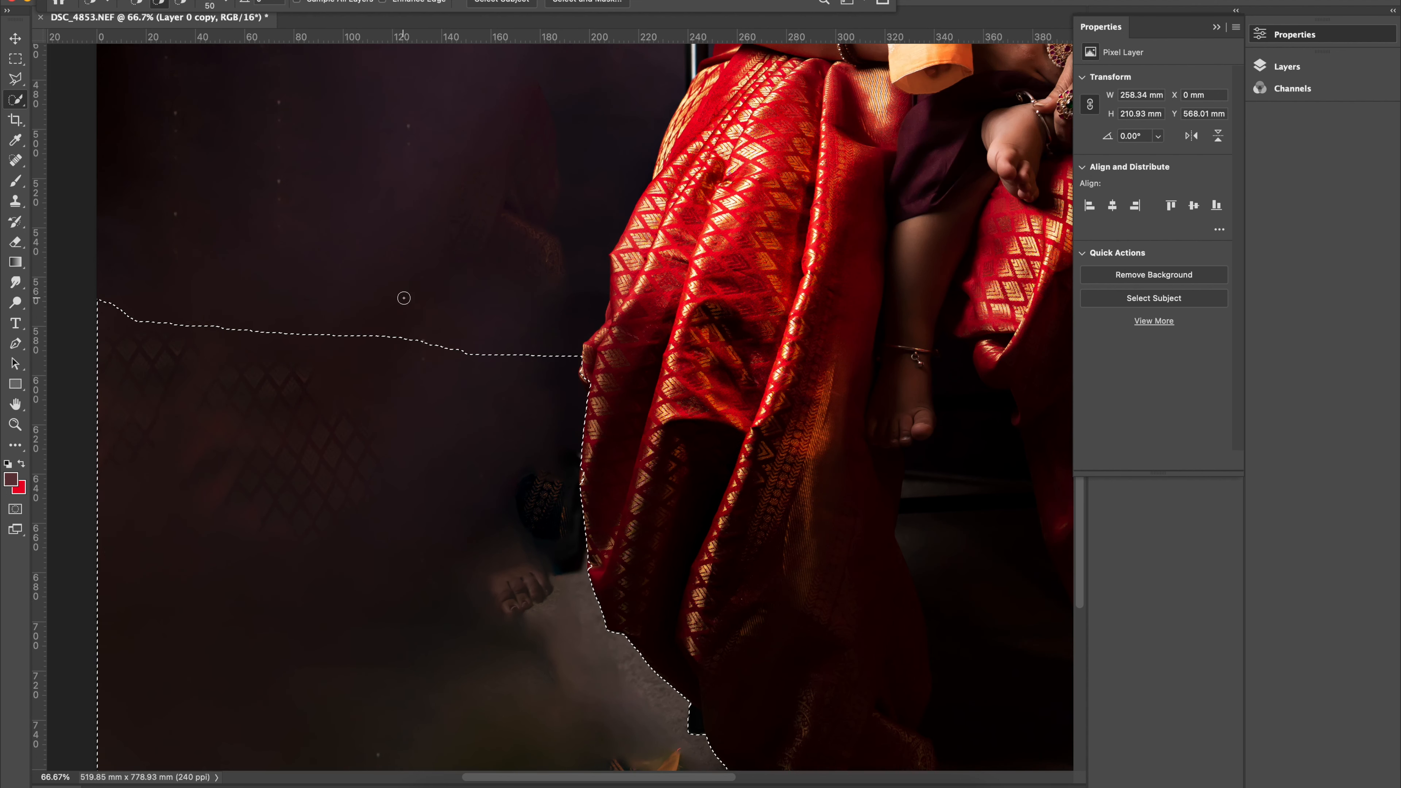
pyautogui.moveTo(516, 370)
pyautogui.mouseDown()
pyautogui.moveTo(510, 212)
pyautogui.moveTo(439, 114)
pyautogui.moveTo(434, 125)
pyautogui.mouseUp()
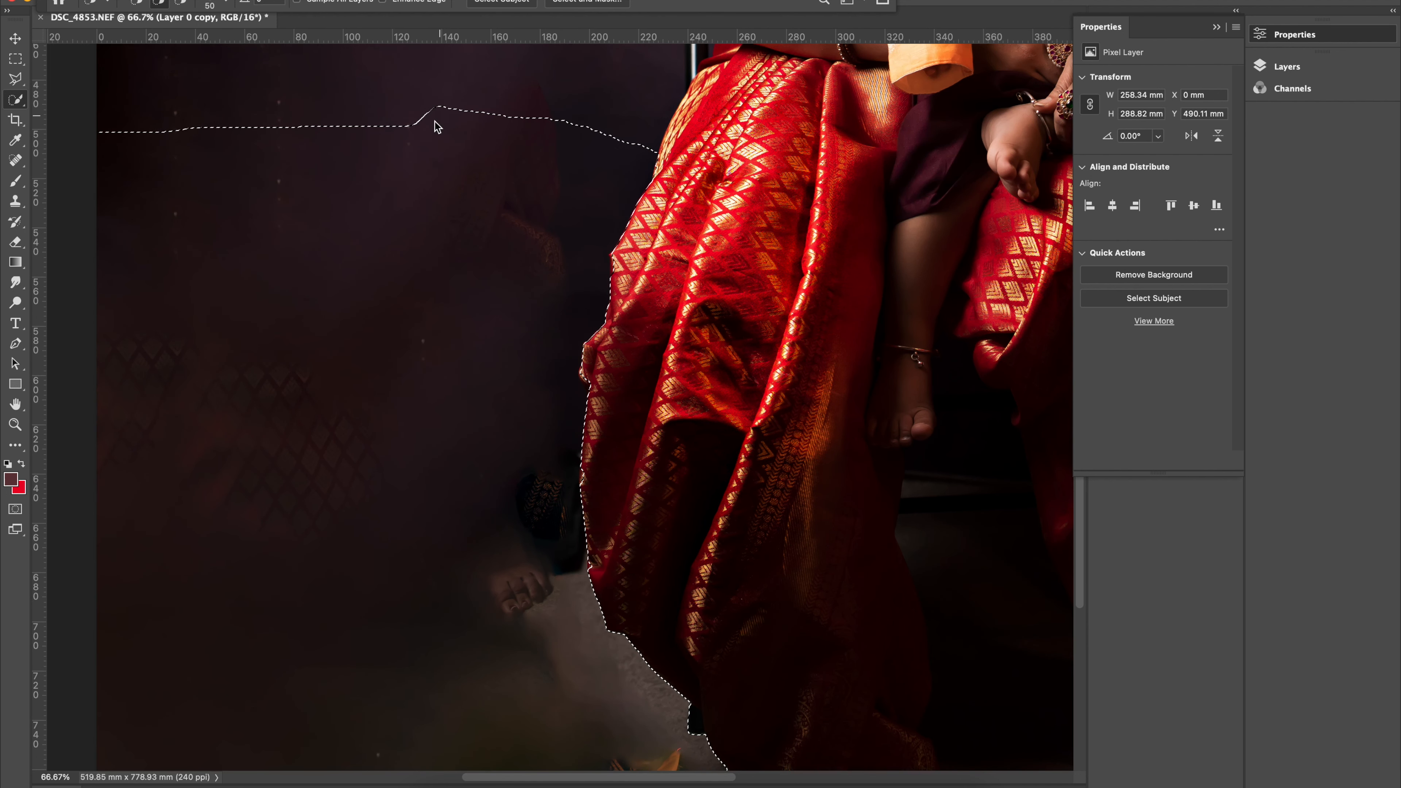
pyautogui.scroll(2, 436, 165)
pyautogui.scroll(3, 486, 275)
pyautogui.moveTo(468, 304); pyautogui.dragTo(222, 120)
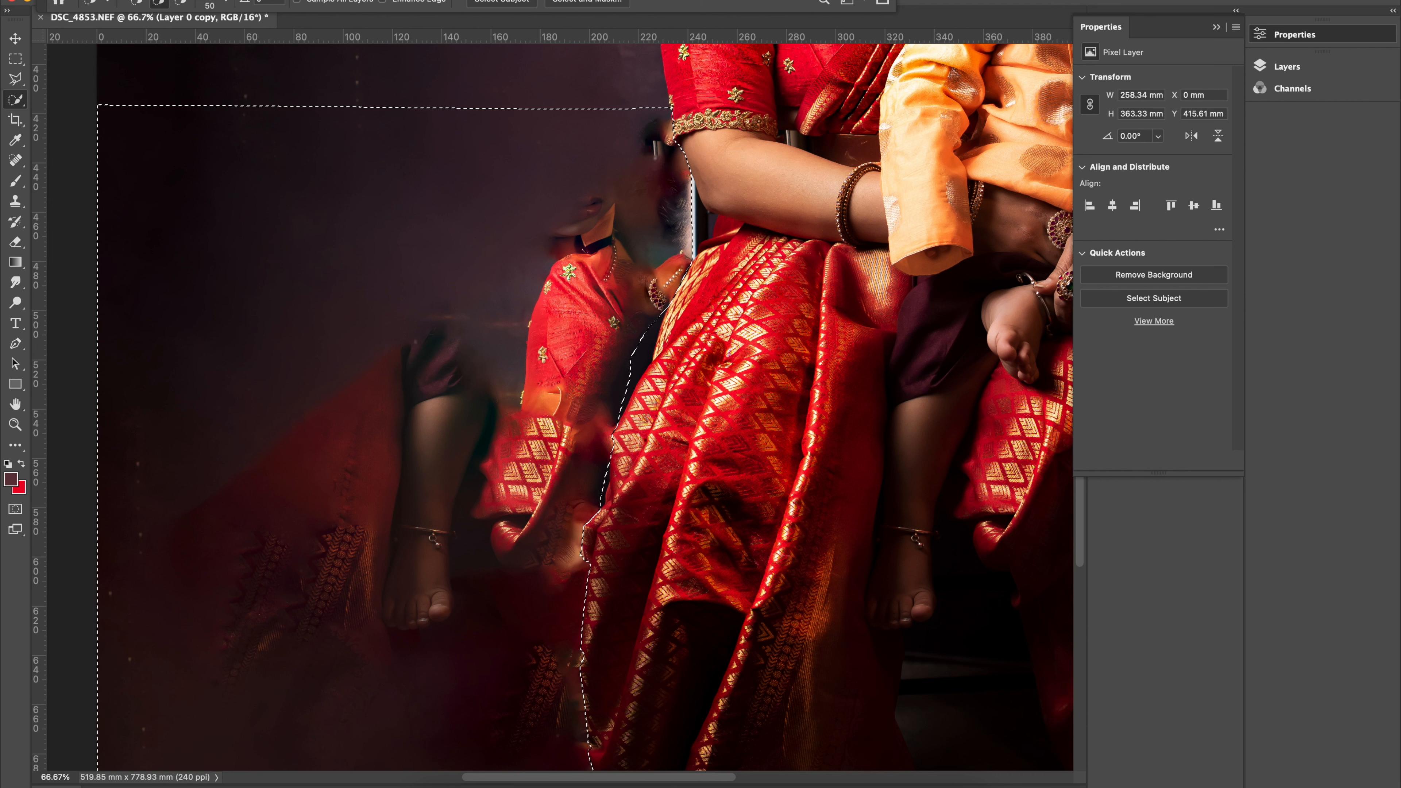
# Start Content-Aware Fill on the selected background and make the sampling overlay indicate the Excluded Area.
pyautogui.click(158, 1)
pyautogui.click(227, 232)
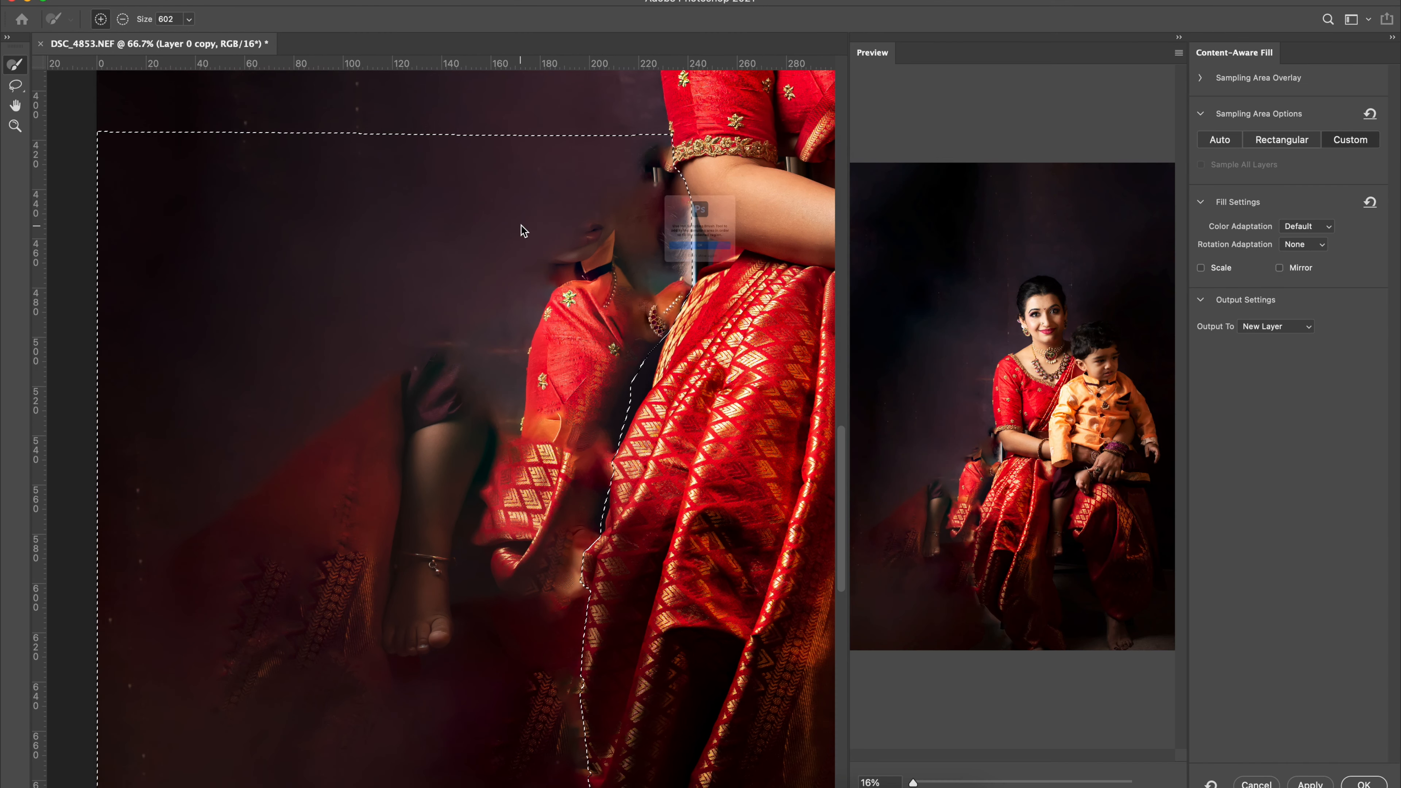
pyautogui.click(700, 249)
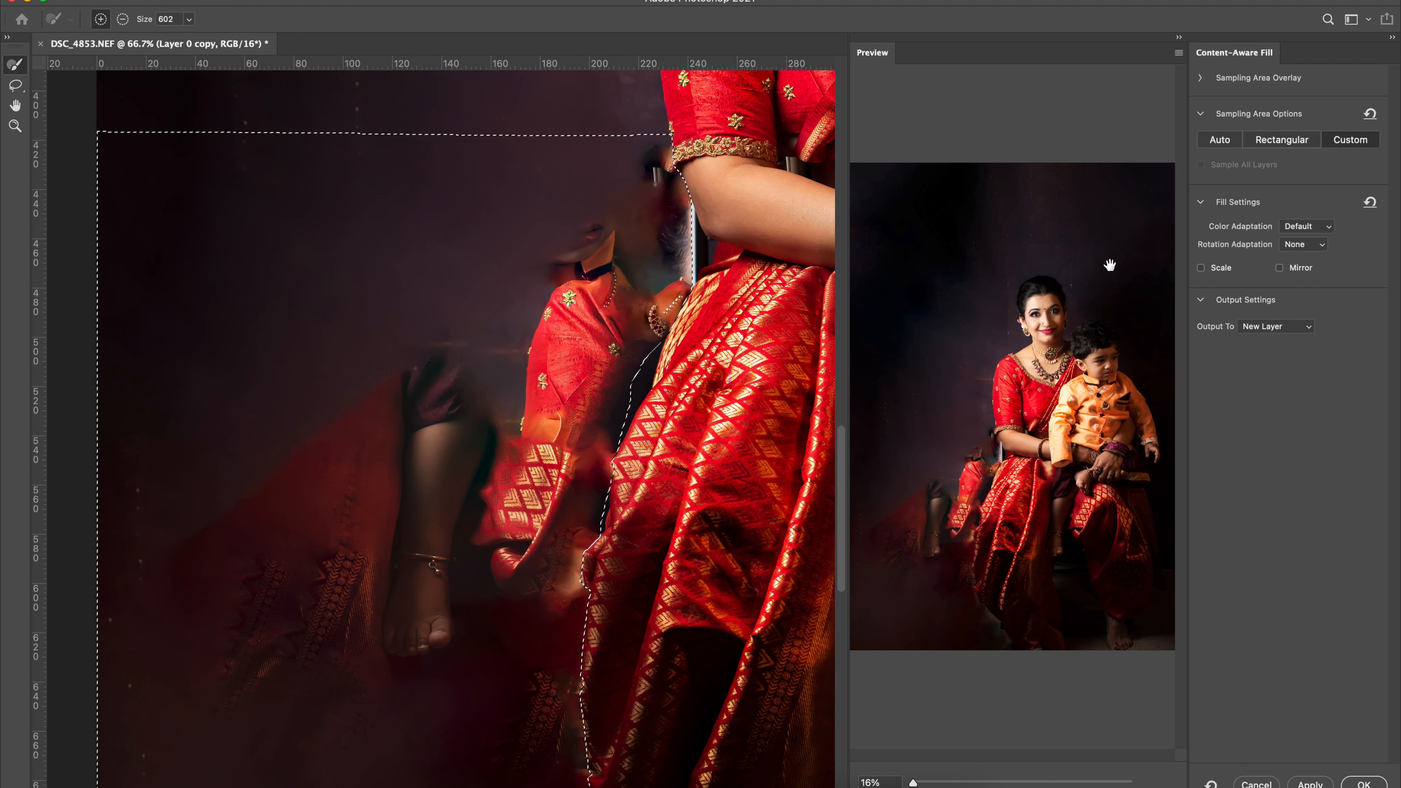
pyautogui.click(1258, 78)
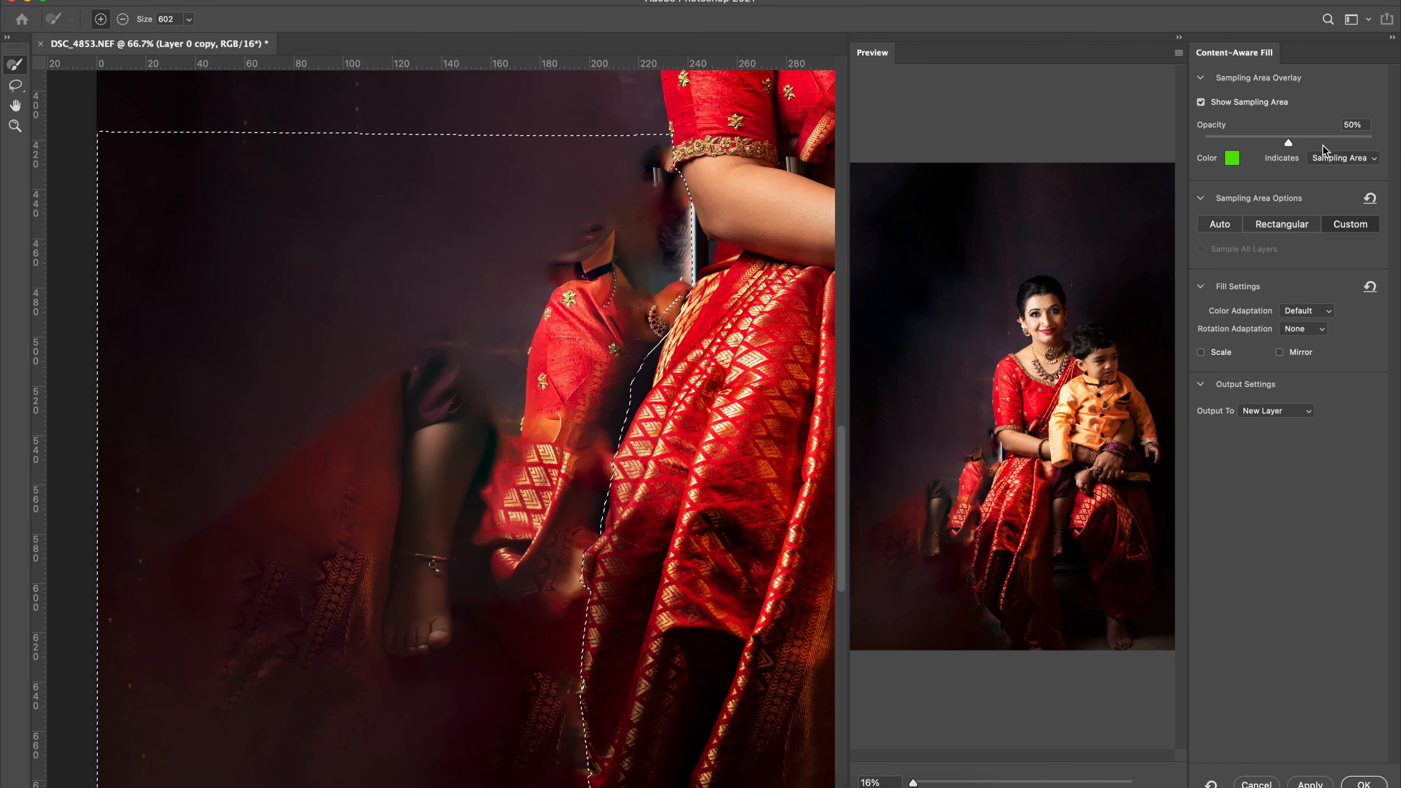
pyautogui.click(1322, 159)
pyautogui.click(1327, 173)
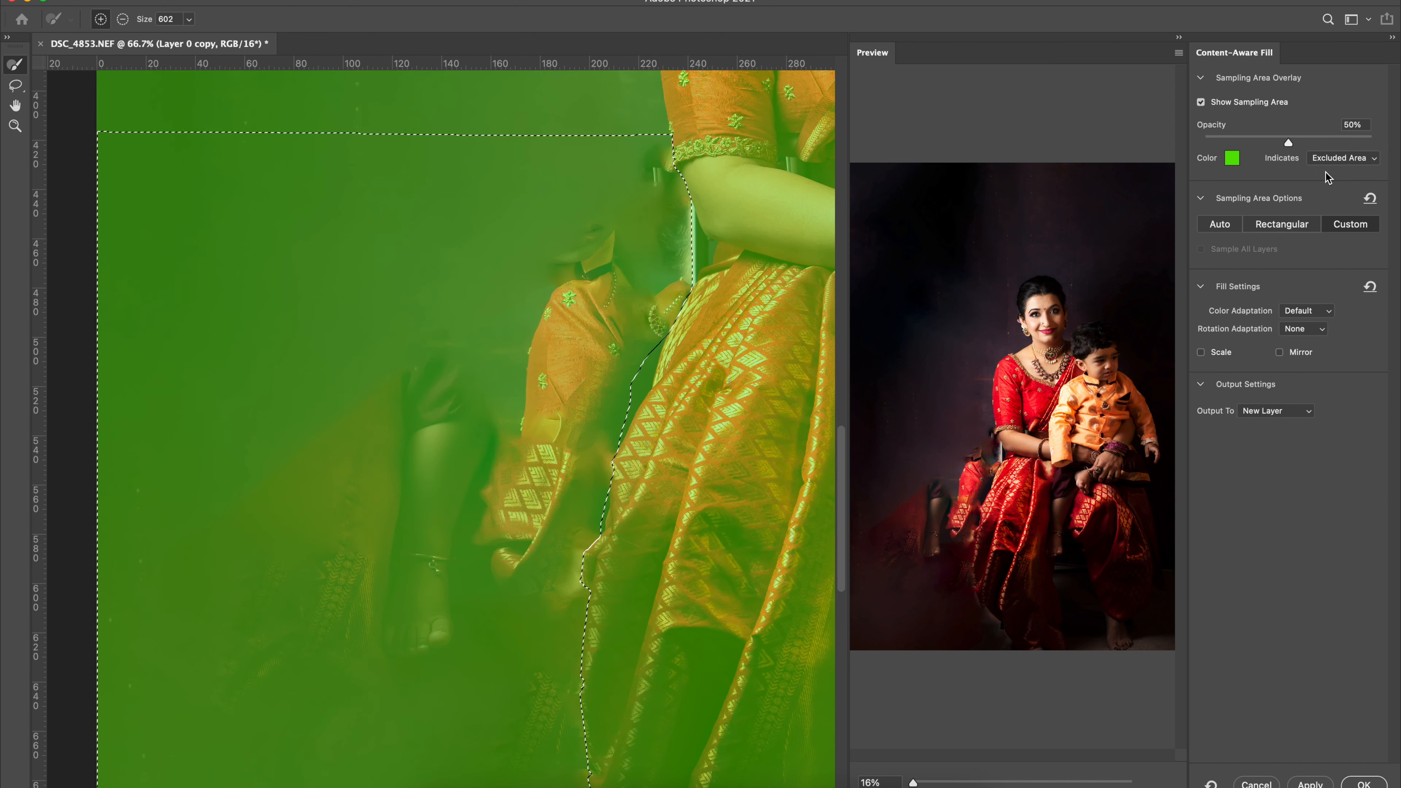
# Brush the excluded-area overlay off the whole photo outside the selection, using the subtracting sampling brush at size 4400.
pyautogui.scroll(-5, 623, 374)
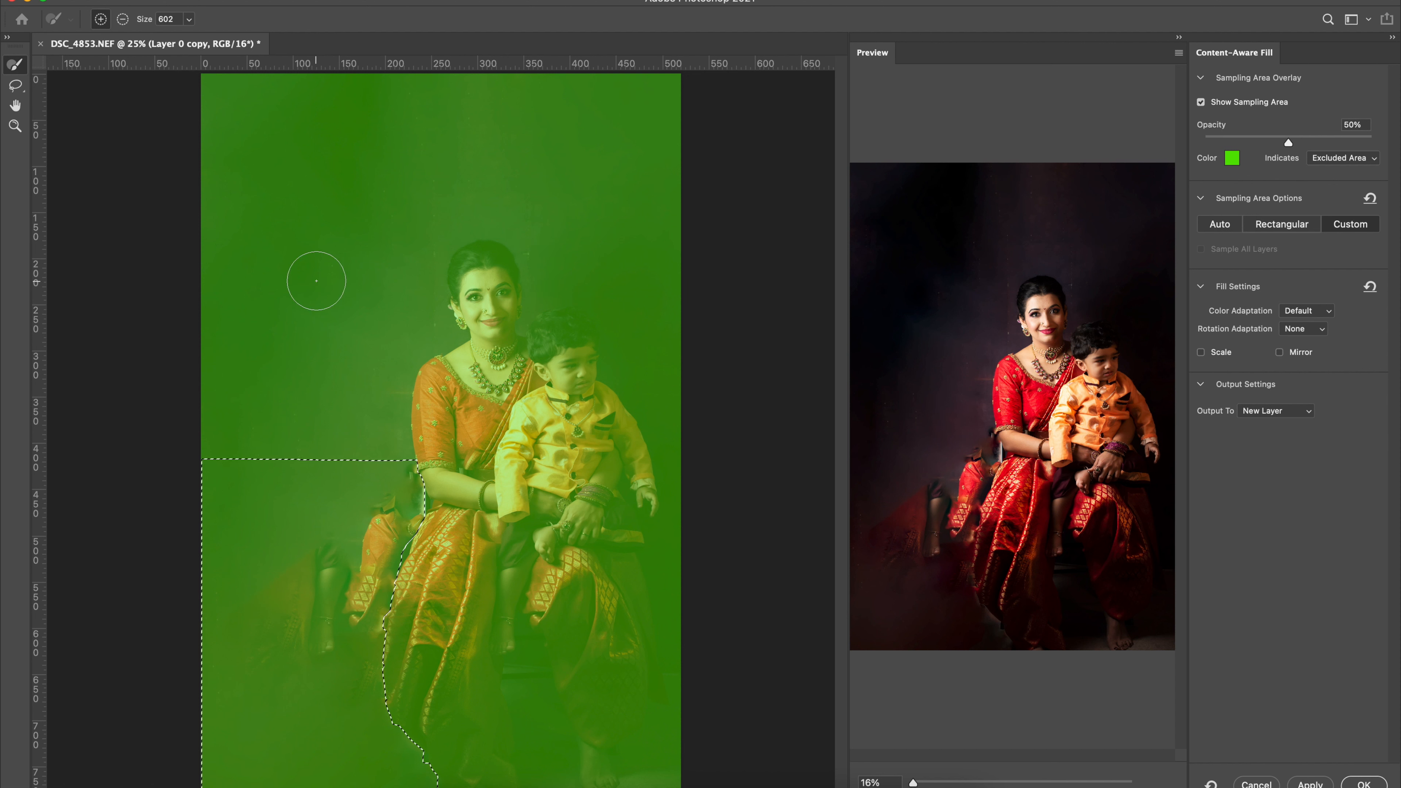
pyautogui.click(123, 18)
pyautogui.press(']')
pyautogui.press(']')
pyautogui.press(']')
pyautogui.press(']')
pyautogui.press(']')
pyautogui.press(']')
pyautogui.press(']')
pyautogui.press(']')
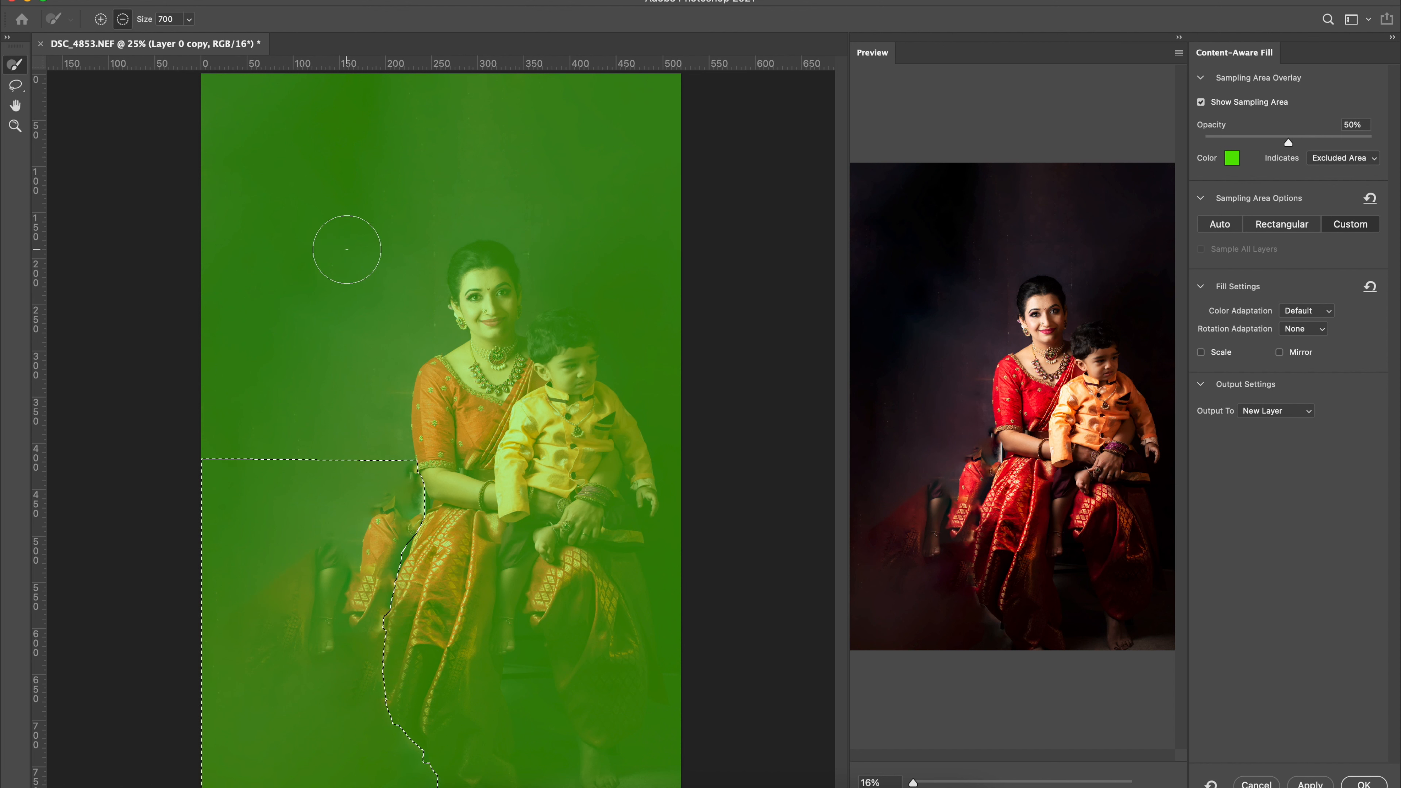
pyautogui.press(']')
pyautogui.press(']')
pyautogui.press(']')
pyautogui.press(']')
pyautogui.press(']')
pyautogui.press(']')
pyautogui.press(']')
pyautogui.press(']')
pyautogui.press(']')
pyautogui.press(']')
pyautogui.press(']')
pyautogui.press(']')
pyautogui.press(']')
pyautogui.press(']')
pyautogui.press(']')
pyautogui.press(']')
pyautogui.press(']')
pyautogui.press(']')
pyautogui.press(']')
pyautogui.press(']')
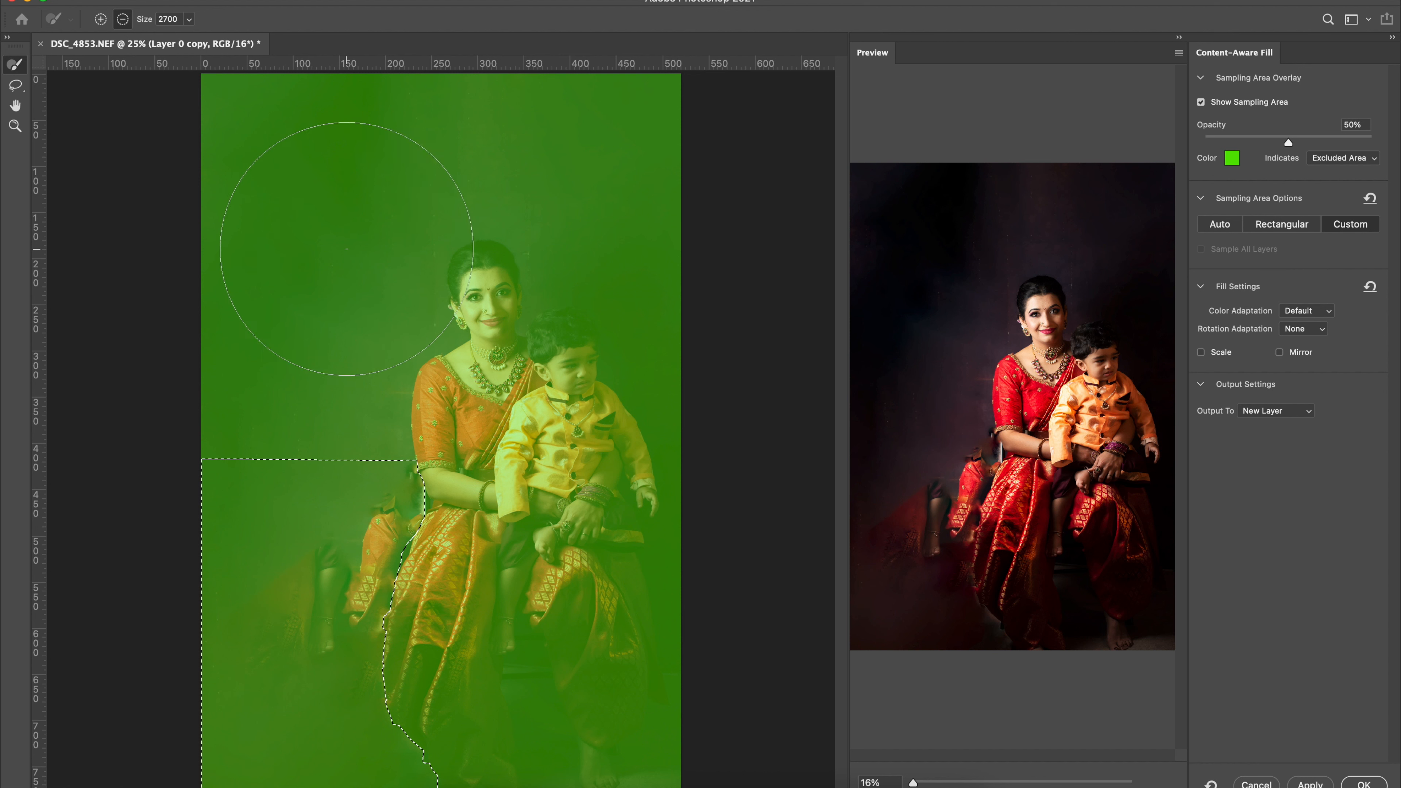
pyautogui.press(']')
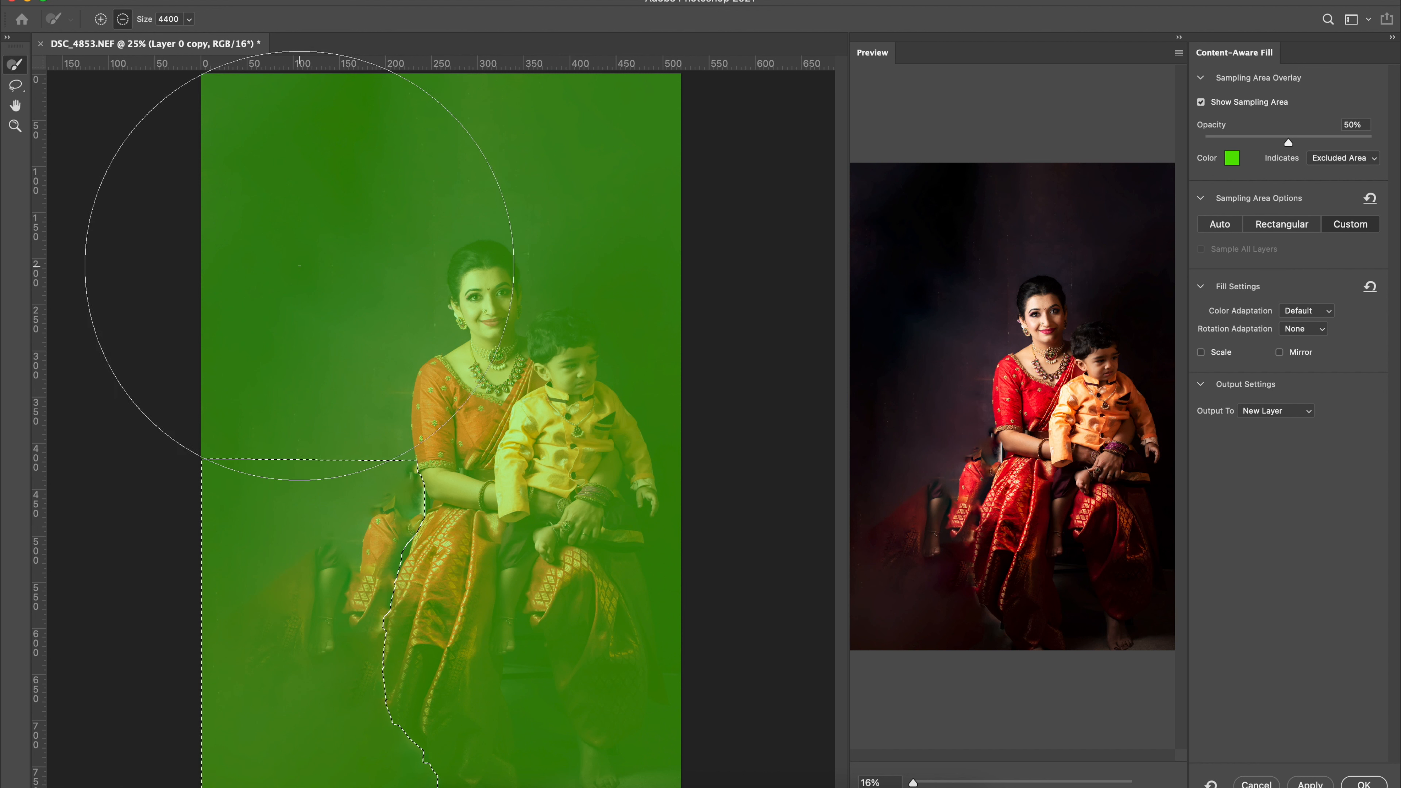
pyautogui.moveTo(659, 281)
pyautogui.mouseDown()
pyautogui.moveTo(410, 416)
pyautogui.moveTo(557, 624)
pyautogui.moveTo(596, 768)
pyautogui.mouseUp()
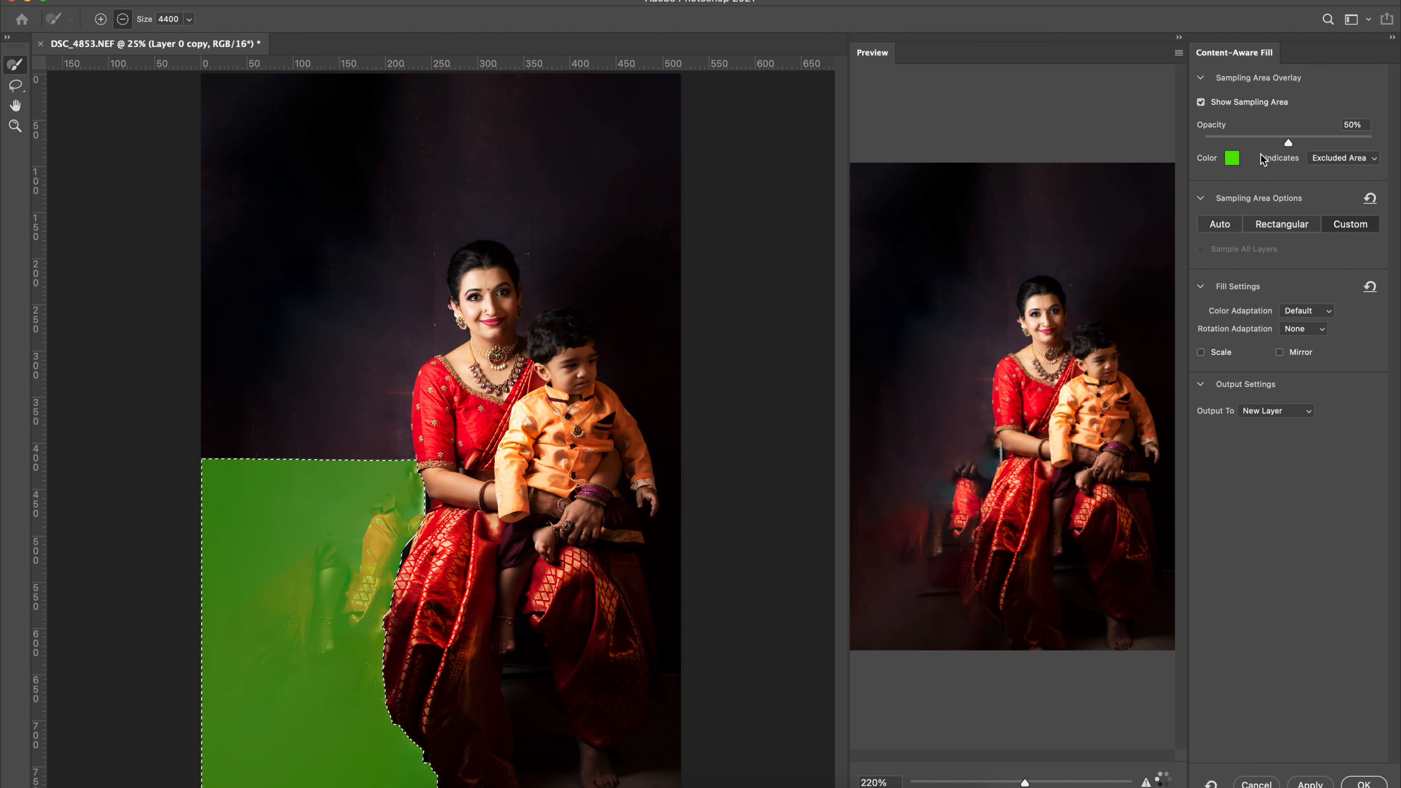
# Switch the sampling overlay to indicate the Sampling Area.
pyautogui.click(1329, 157)
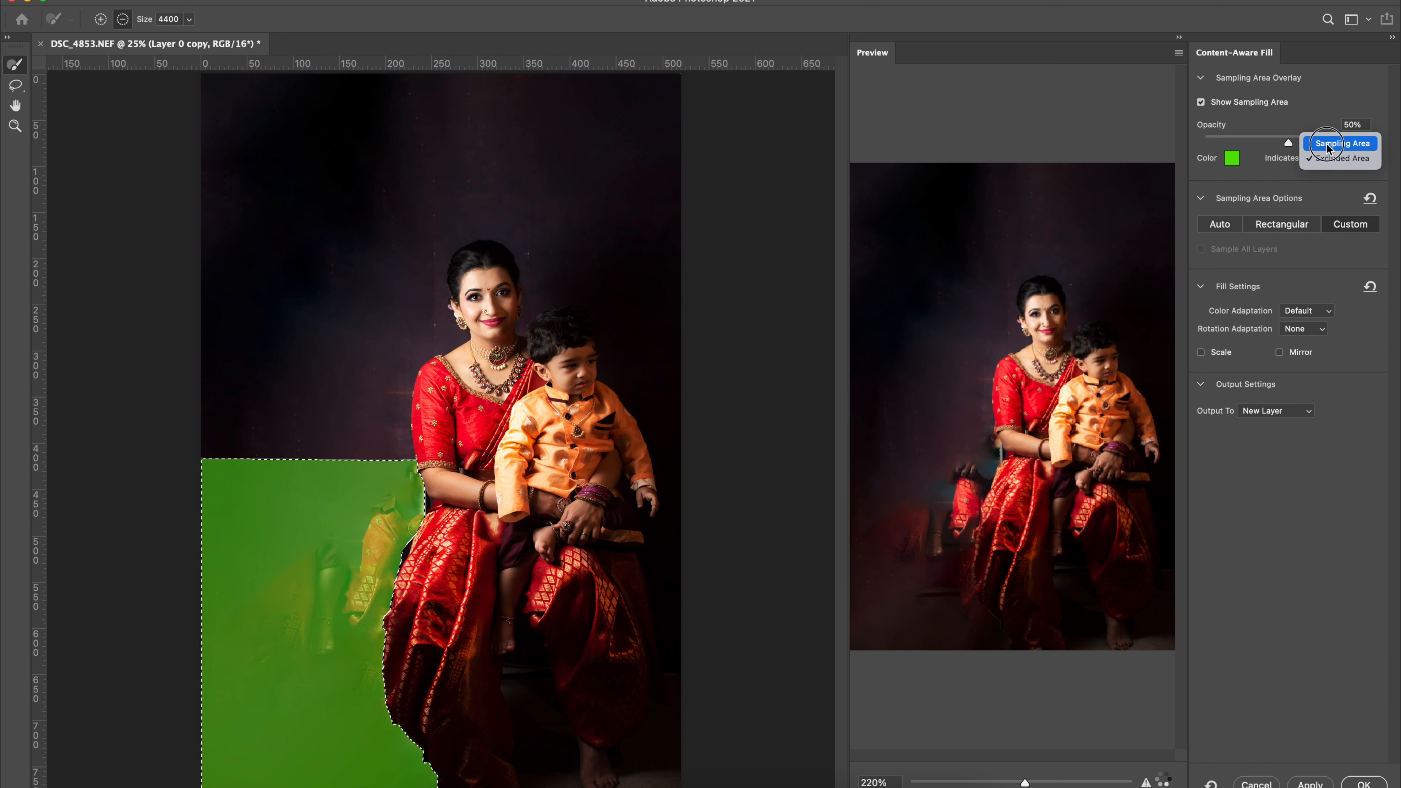
pyautogui.click(1327, 143)
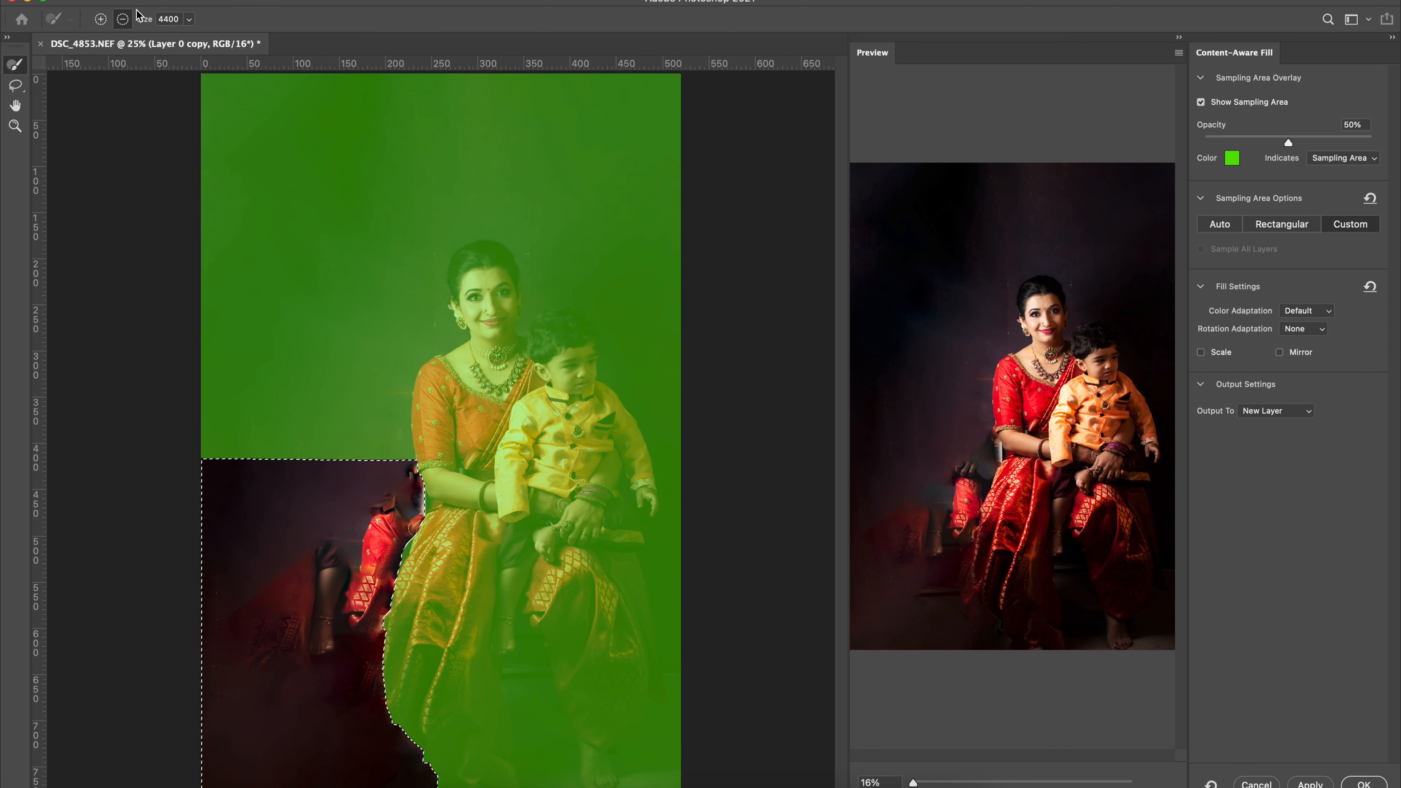
# Subtract the mother and child from the sampling area at brush size 4400, plus the darkest upper-left backdrop at size 1800.
pyautogui.moveTo(552, 420); pyautogui.dragTo(574, 585)
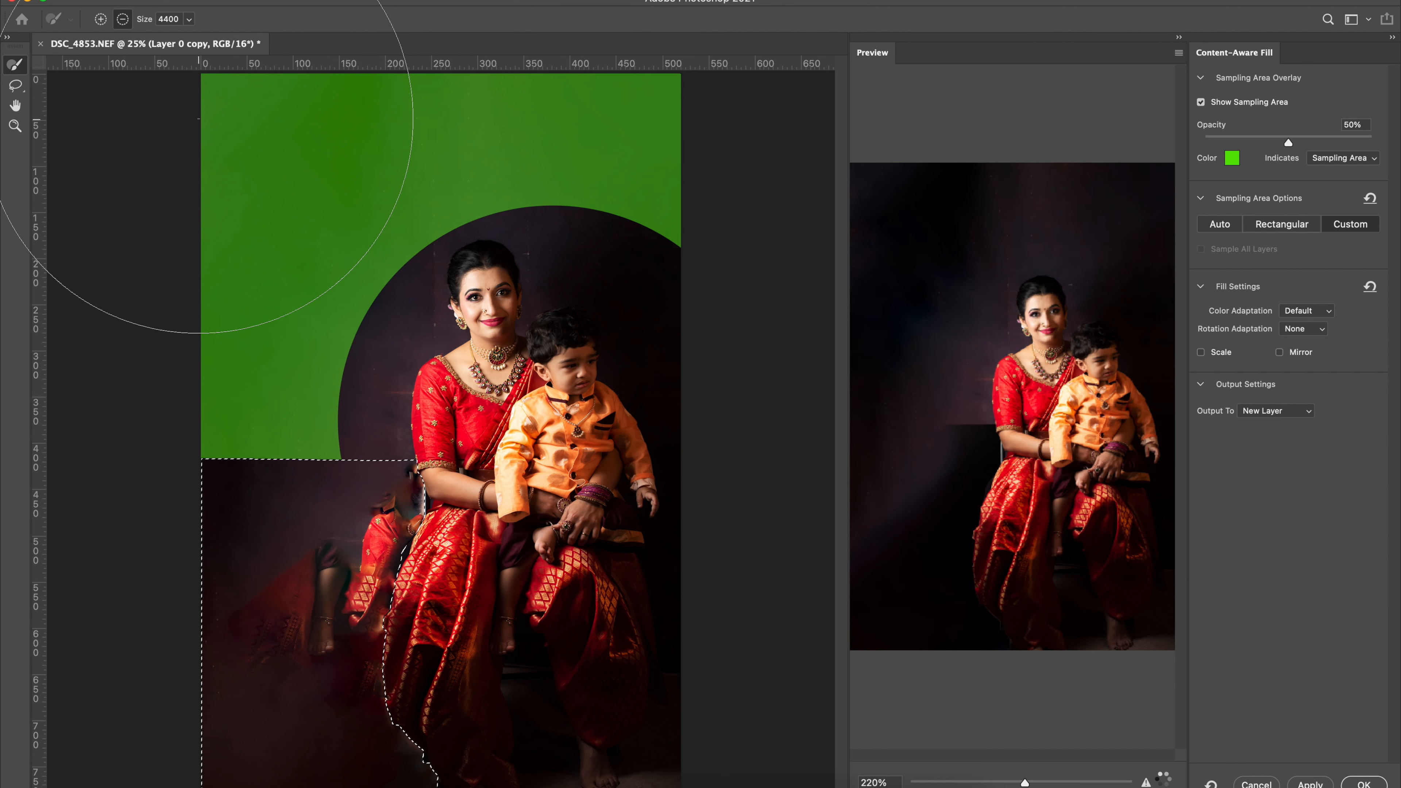
pyautogui.press('[')
pyautogui.press('[')
pyautogui.press('[')
pyautogui.press('[')
pyautogui.press('[')
pyautogui.press('[')
pyautogui.press('[')
pyautogui.press('[')
pyautogui.press('[')
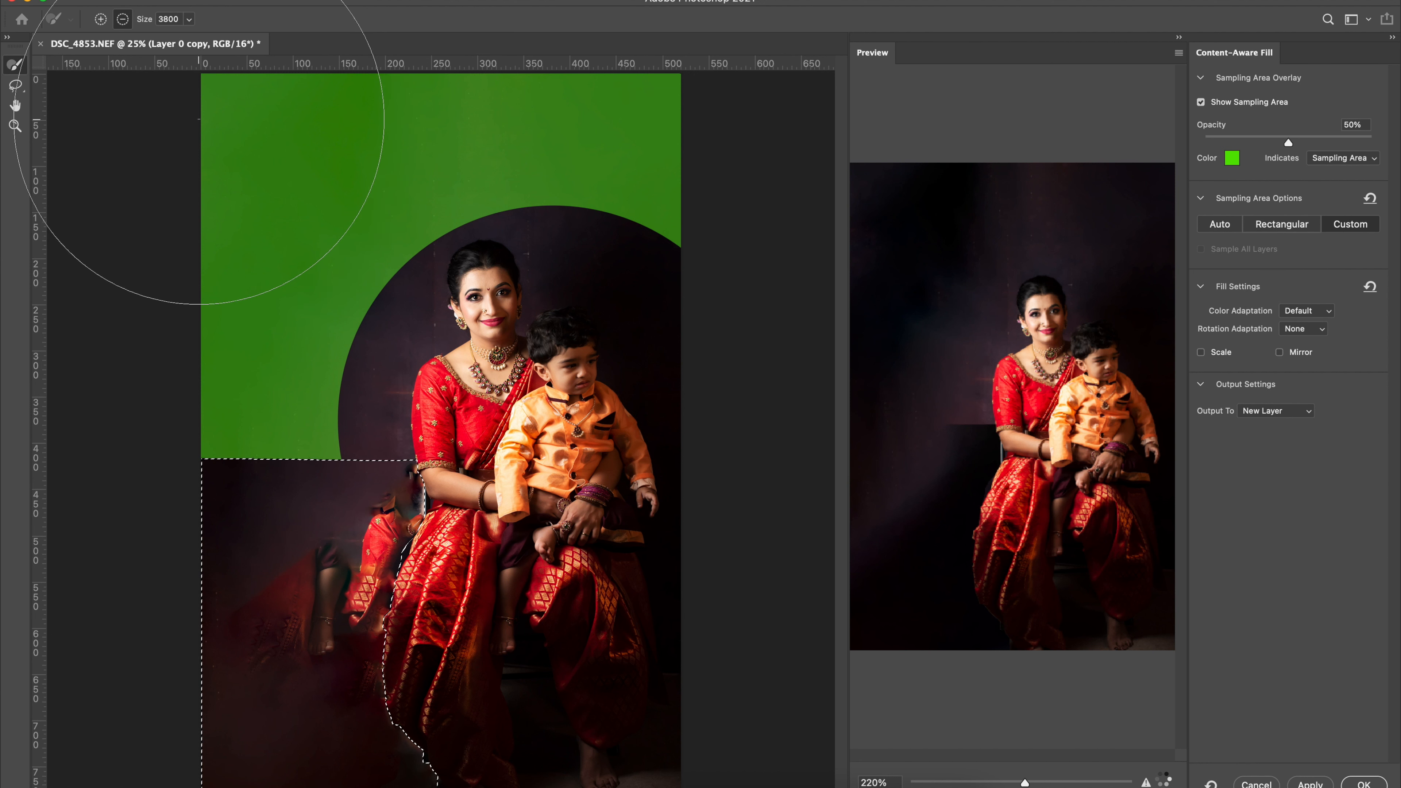
pyautogui.press('[')
pyautogui.press('[')
pyautogui.press('[')
pyautogui.press('[')
pyautogui.press('[')
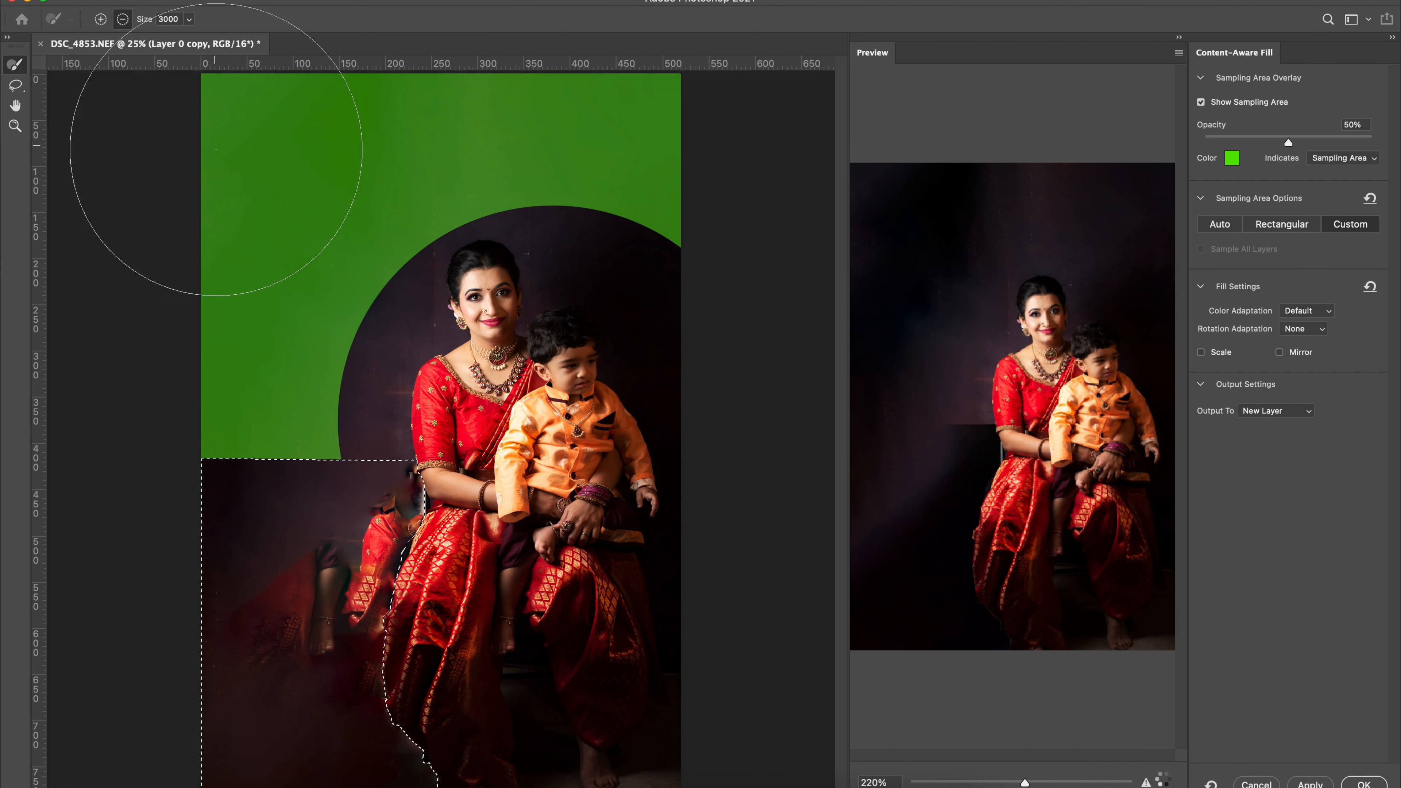
pyautogui.press('[')
pyautogui.press('[')
pyautogui.press('[')
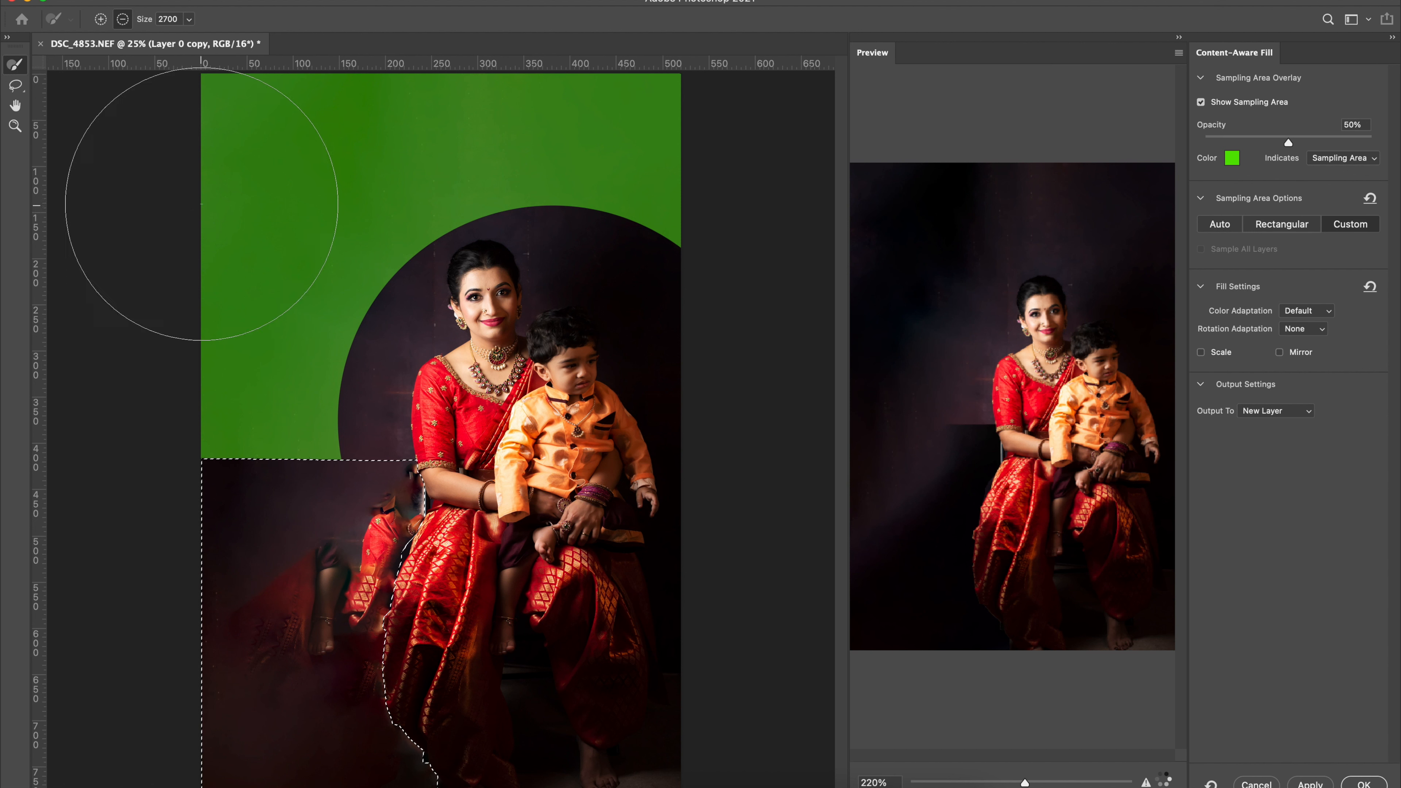
pyautogui.press('[')
pyautogui.press('[')
pyautogui.press('[')
pyautogui.press('[')
pyautogui.press('[')
pyautogui.press('[')
pyautogui.press('[')
pyautogui.press('[')
pyautogui.press('[')
pyautogui.moveTo(223, 180)
pyautogui.mouseDown()
pyautogui.moveTo(433, 86)
pyautogui.moveTo(194, 116)
pyautogui.mouseUp()
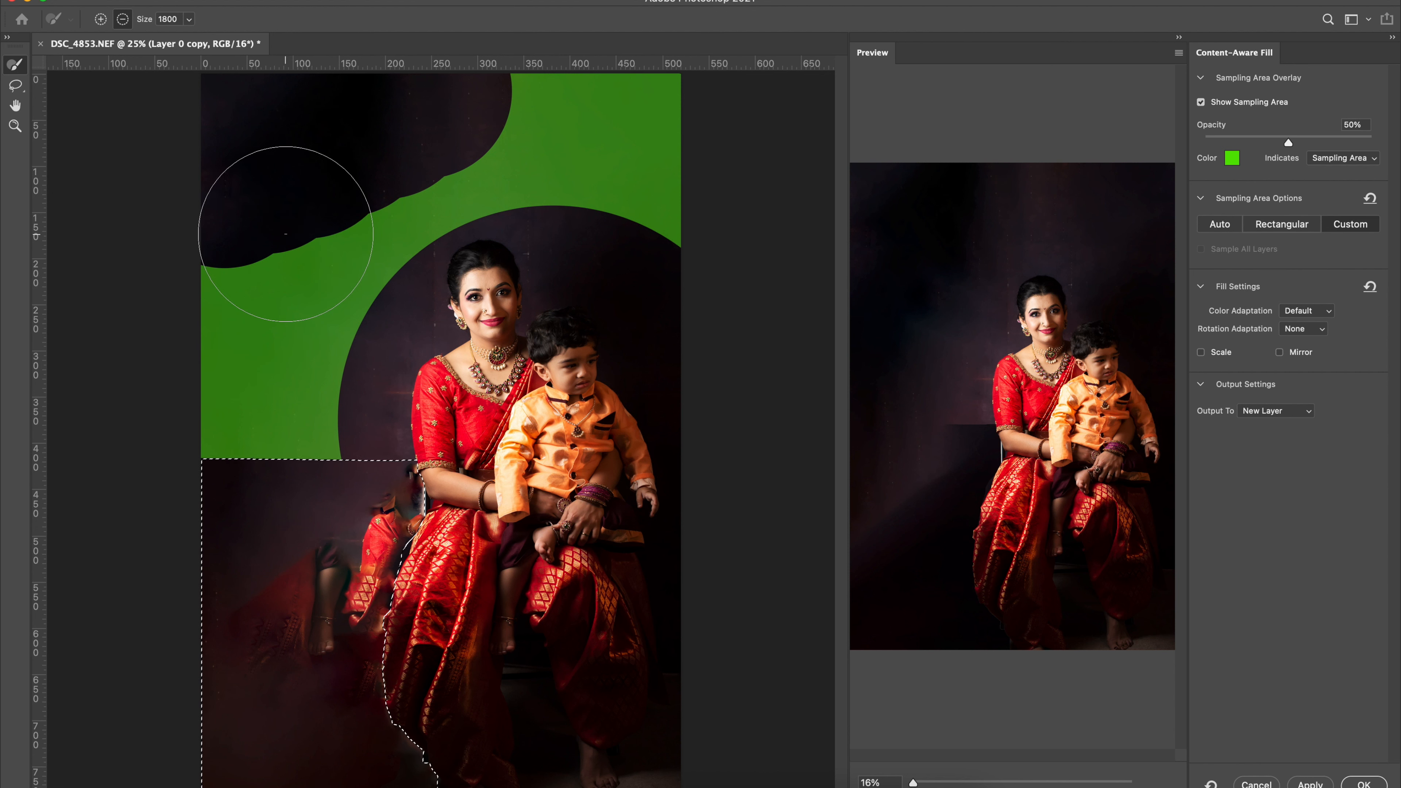
# Subtract the photo's left, right and upper edges from the sampling area with the brush at size 1300.
pyautogui.press('[')
pyautogui.press('[')
pyautogui.press('[')
pyautogui.press('[')
pyautogui.press('[')
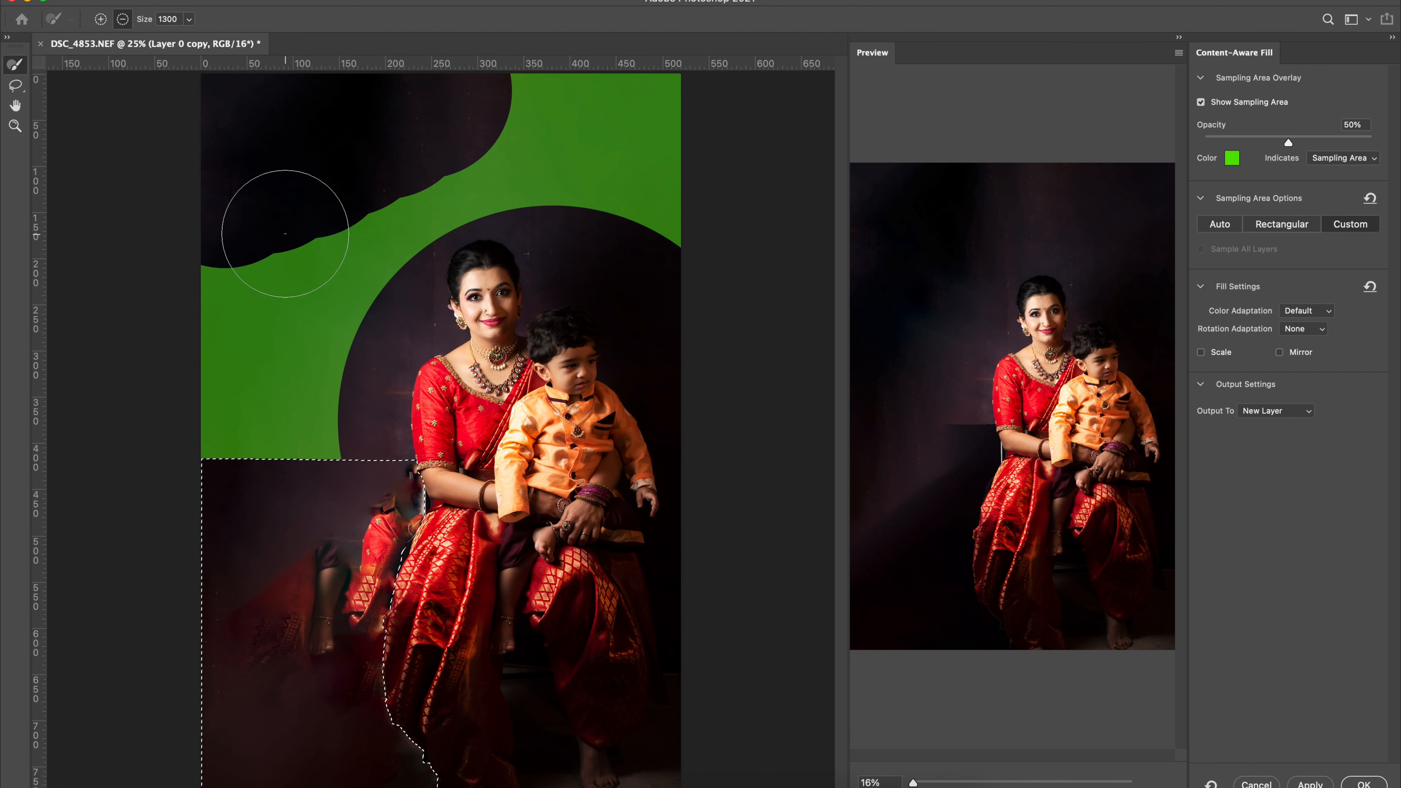
pyautogui.moveTo(284, 207)
pyautogui.mouseDown()
pyautogui.moveTo(225, 263)
pyautogui.moveTo(203, 313)
pyautogui.moveTo(208, 358)
pyautogui.moveTo(218, 410)
pyautogui.moveTo(313, 438)
pyautogui.mouseUp()
pyautogui.moveTo(673, 257)
pyautogui.mouseDown()
pyautogui.moveTo(663, 178)
pyautogui.moveTo(701, 132)
pyautogui.moveTo(500, 32)
pyautogui.mouseUp()
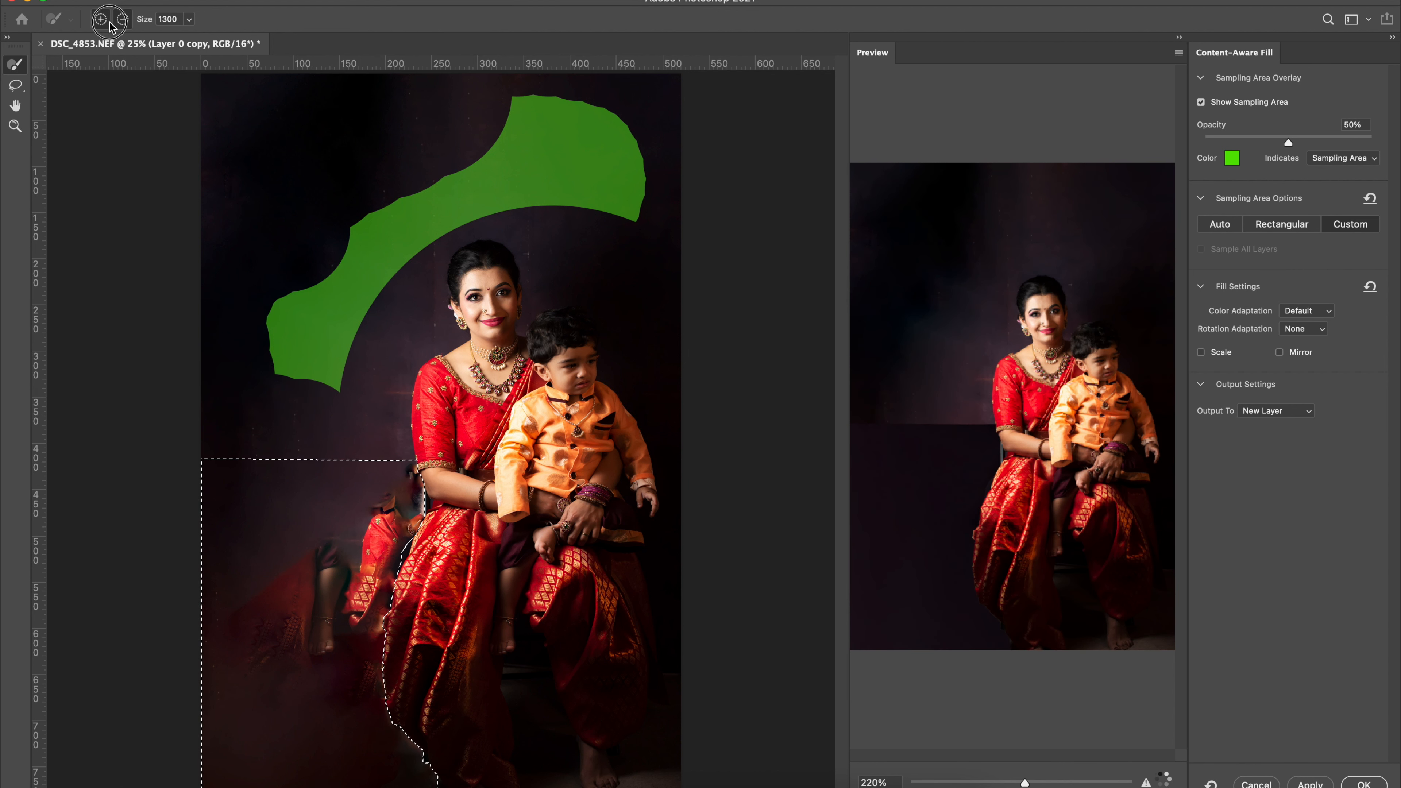
# Add the backdrop beside and above the woman's head, down to the selection's upper edge, to the sampling area at size 1300.
pyautogui.click(313, 391)
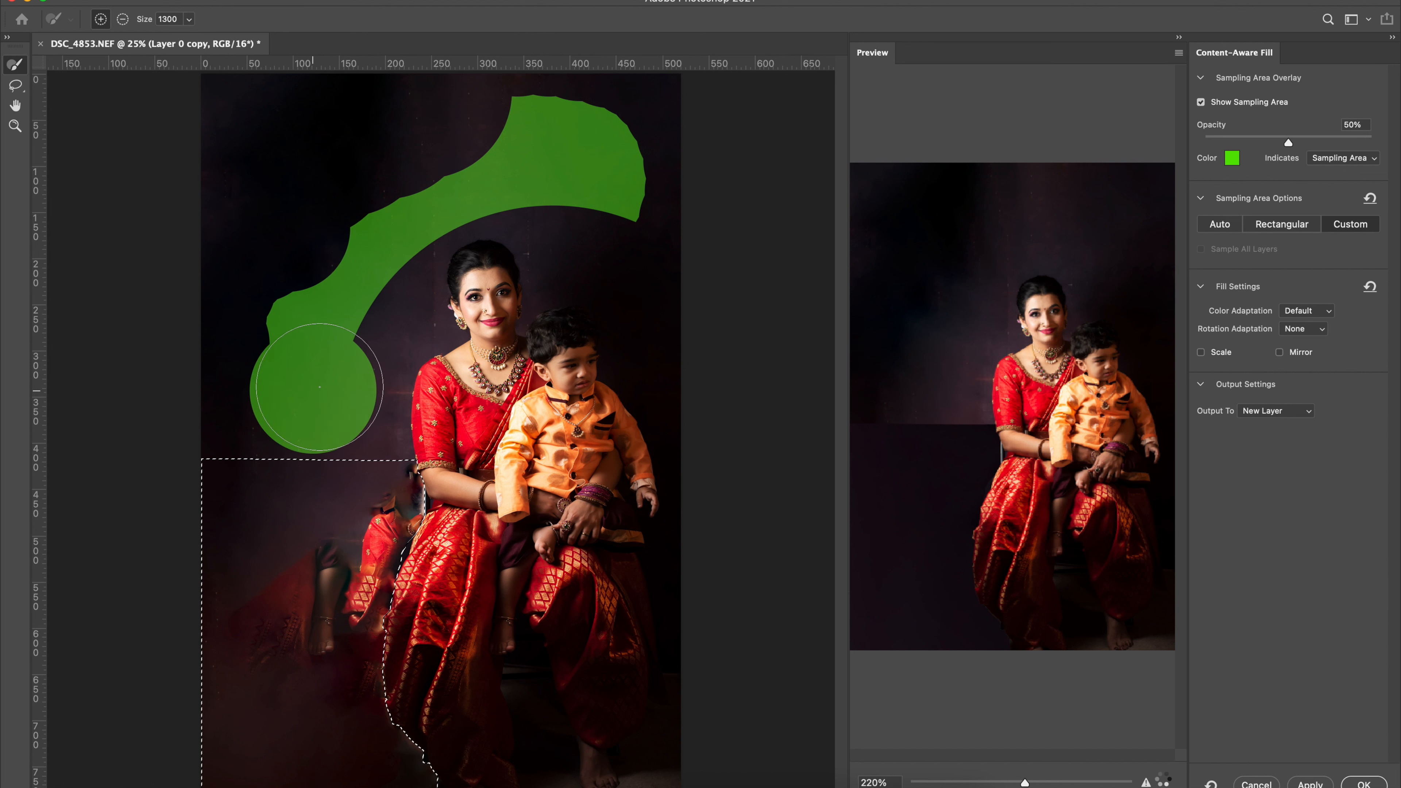
pyautogui.moveTo(491, 126); pyautogui.dragTo(441, 127)
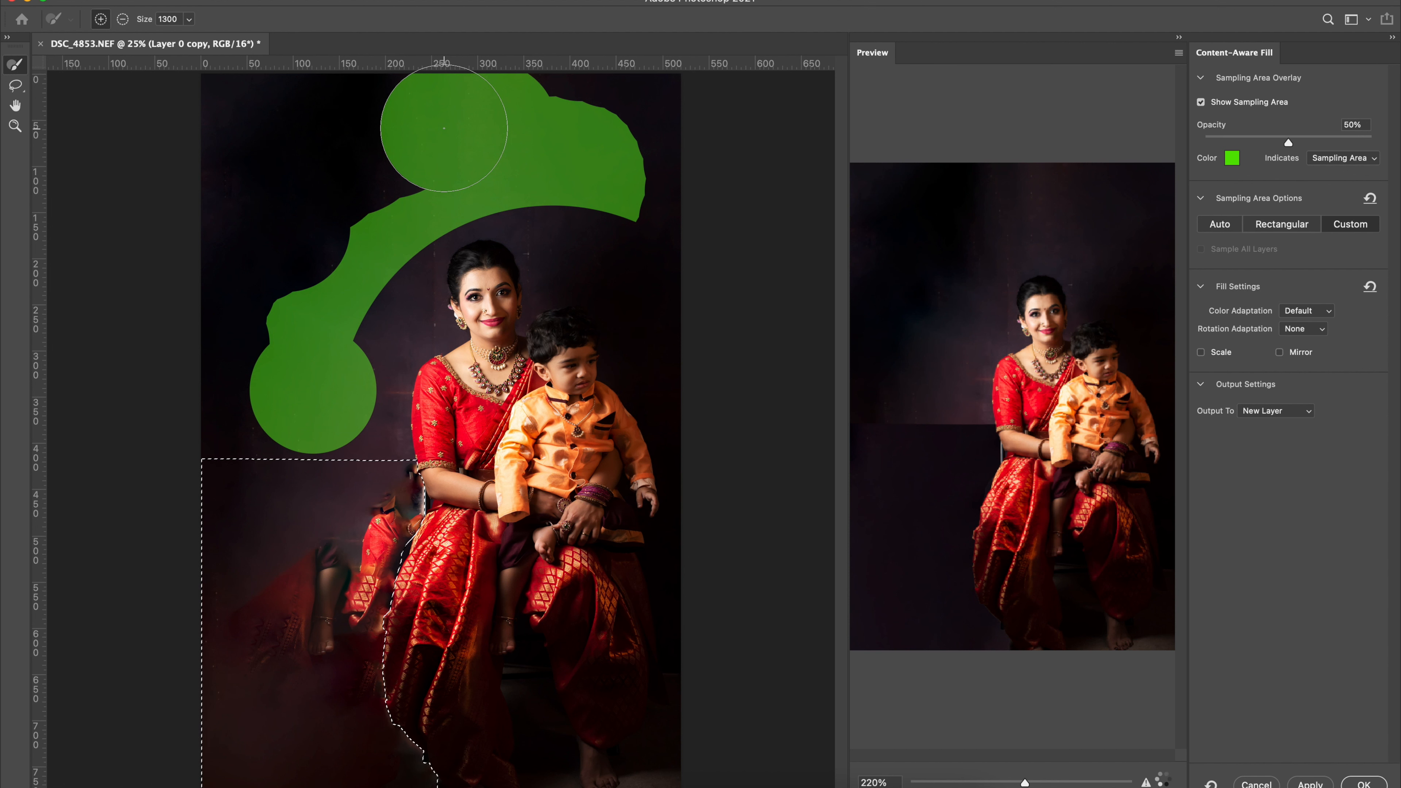
pyautogui.click(445, 129)
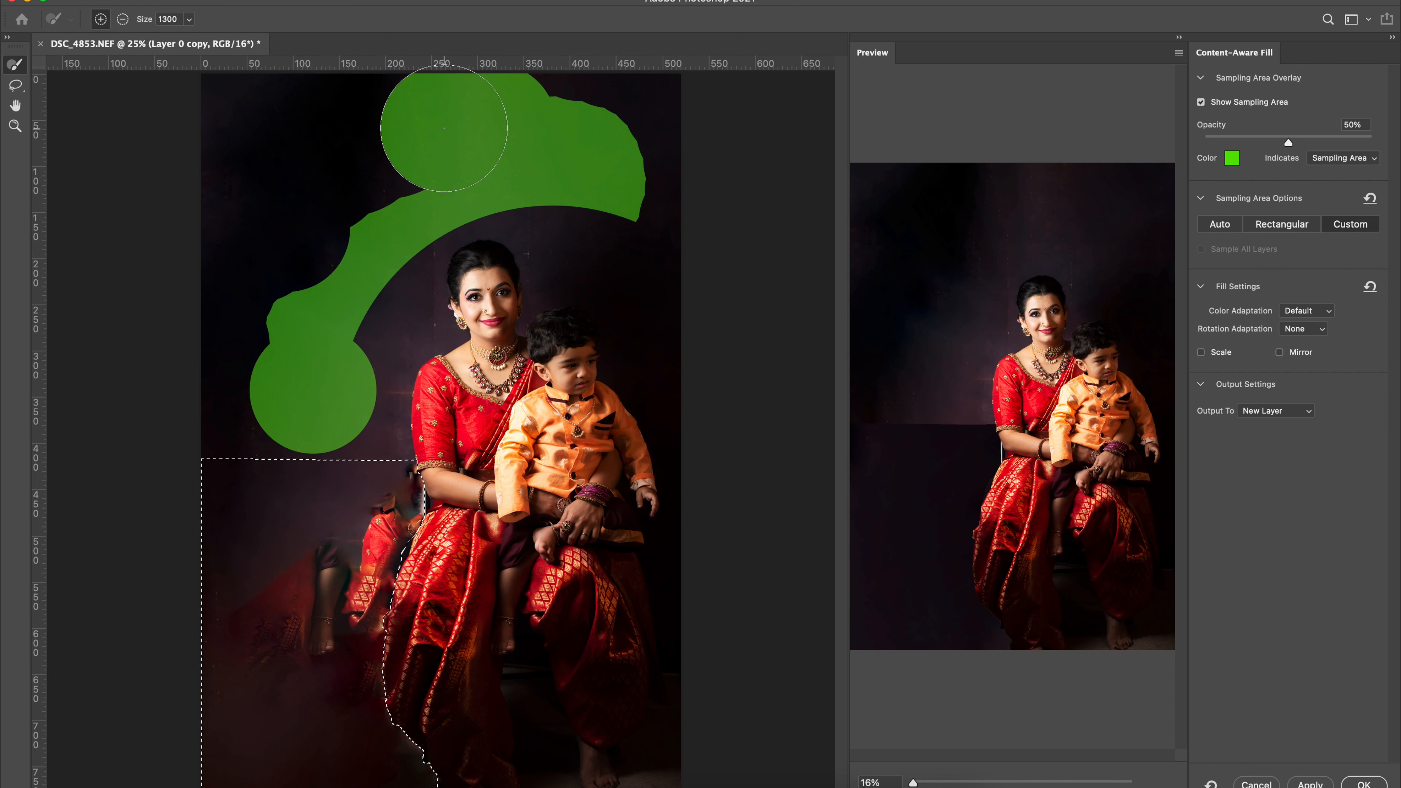
pyautogui.moveTo(444, 128)
pyautogui.mouseDown()
pyautogui.moveTo(478, 140)
pyautogui.moveTo(410, 171)
pyautogui.mouseUp()
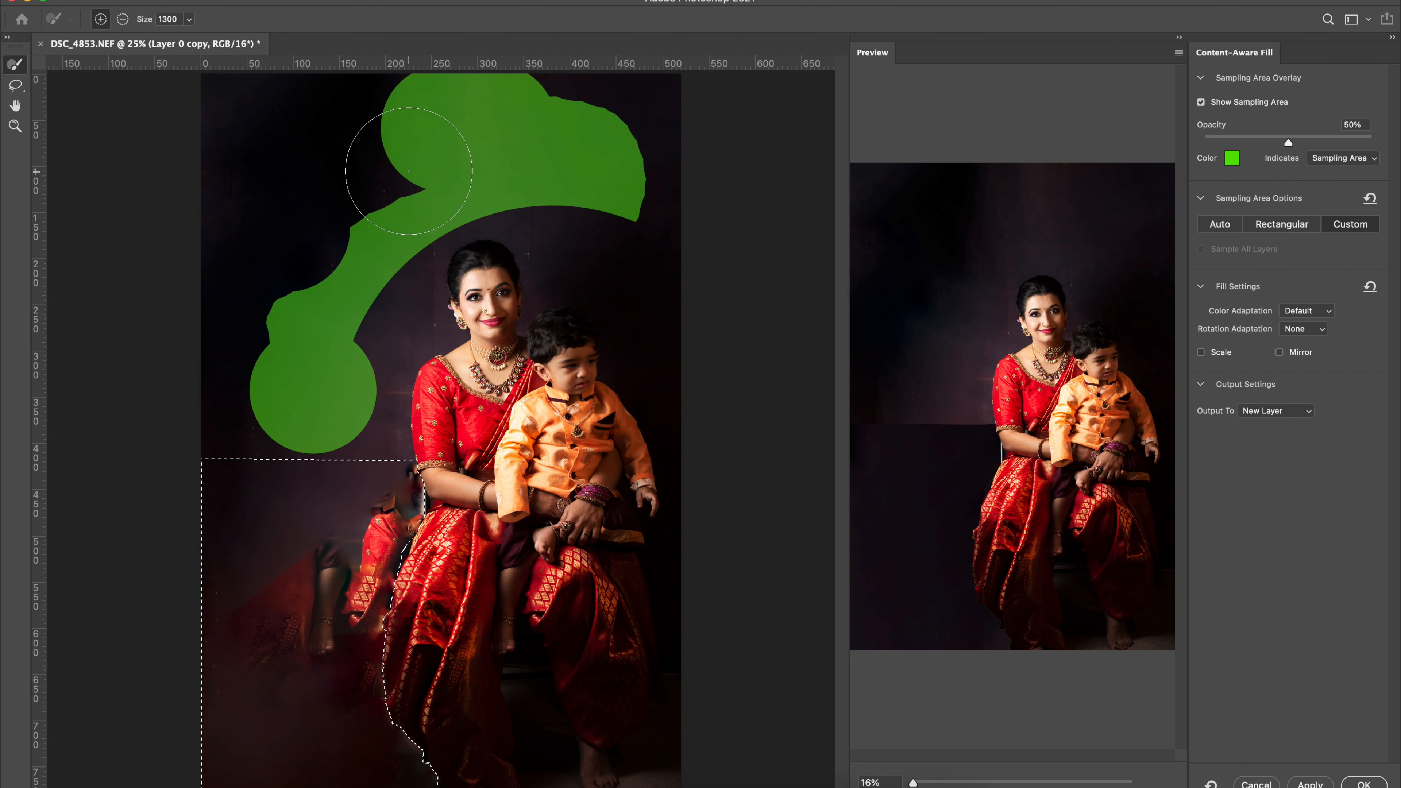
pyautogui.moveTo(567, 165)
pyautogui.mouseDown()
pyautogui.moveTo(578, 234)
pyautogui.moveTo(546, 182)
pyautogui.moveTo(485, 160)
pyautogui.moveTo(418, 173)
pyautogui.moveTo(359, 221)
pyautogui.moveTo(320, 270)
pyautogui.moveTo(329, 408)
pyautogui.moveTo(353, 337)
pyautogui.moveTo(330, 269)
pyautogui.mouseUp()
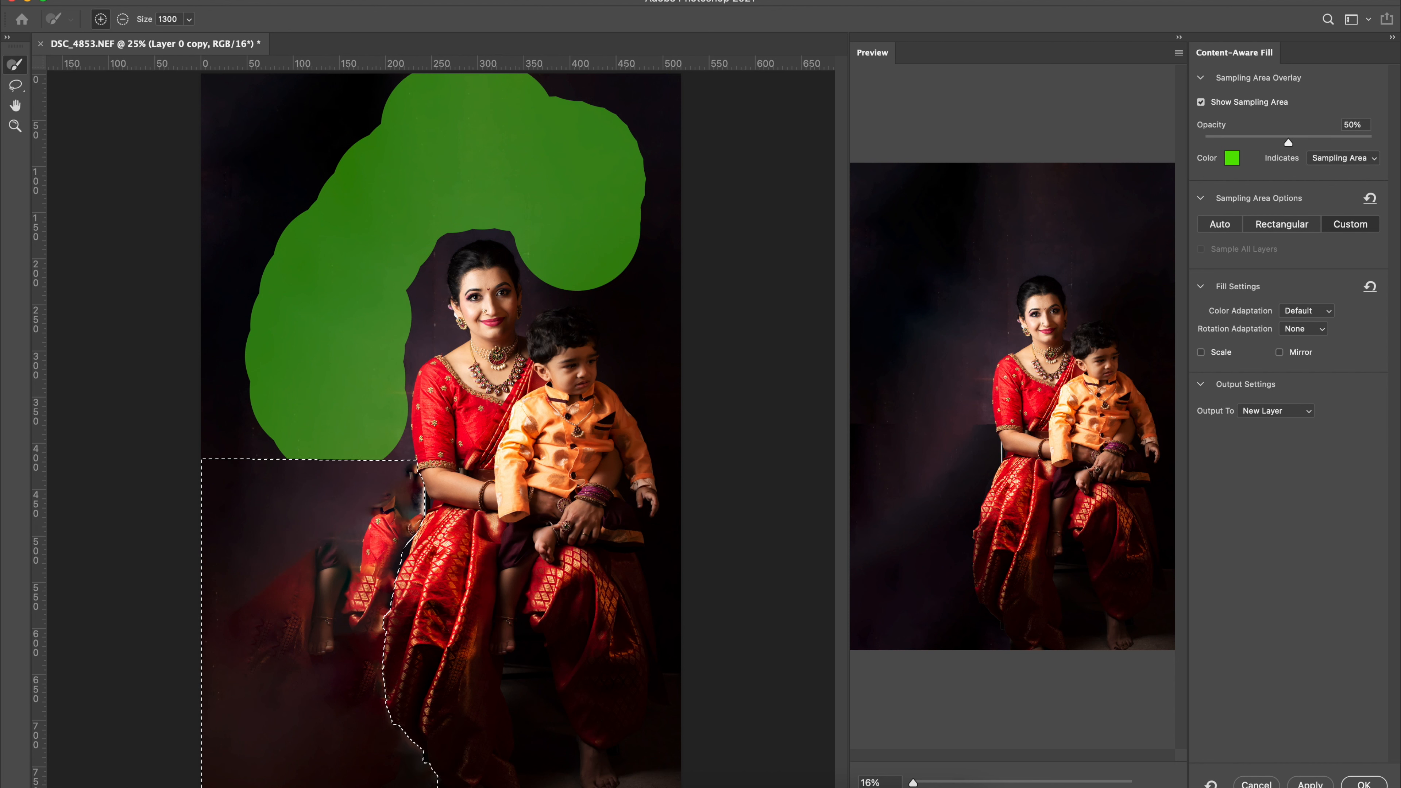
# Apply the content-aware fill to a new layer and clear the selection.
pyautogui.click(1364, 784)
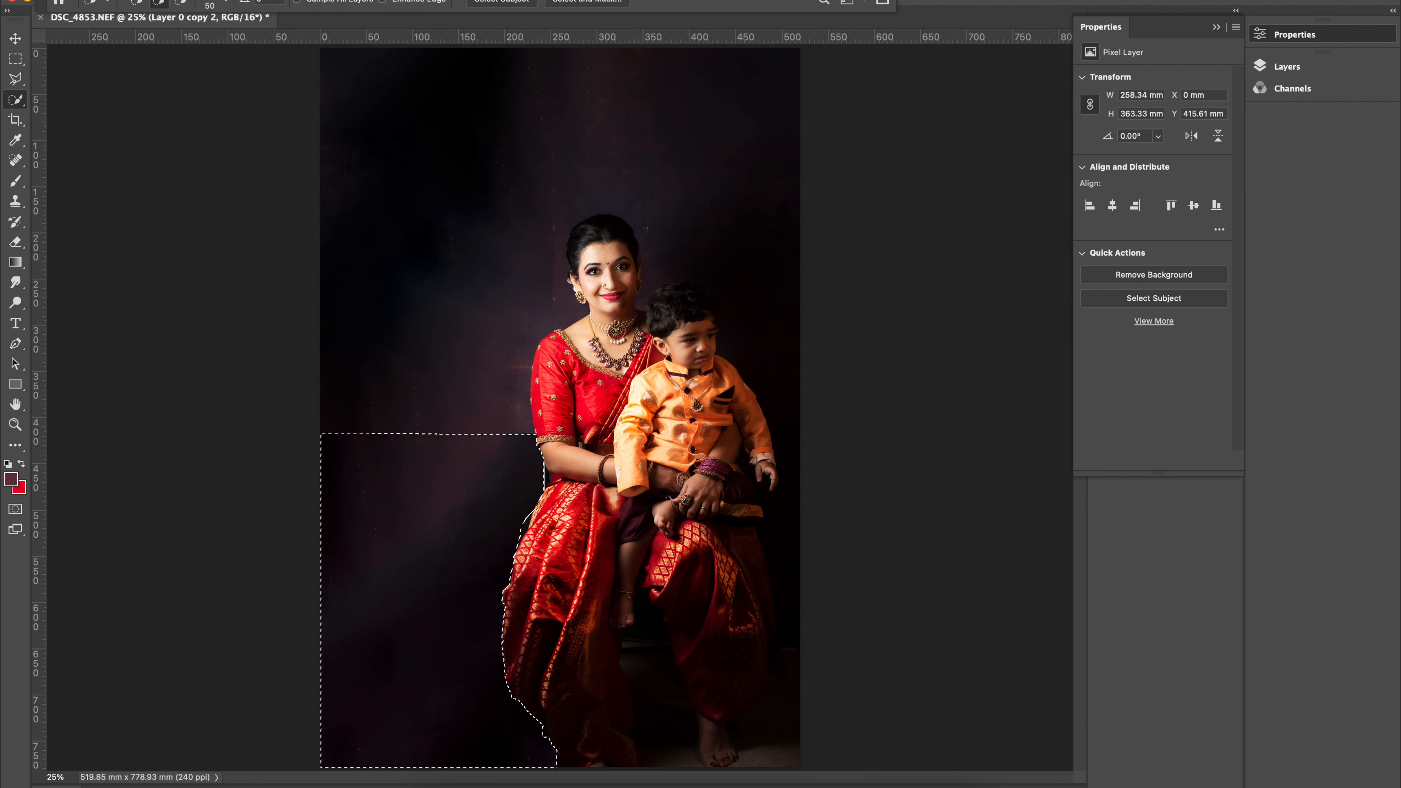
pyautogui.click(317, 0)
pyautogui.click(335, 2)
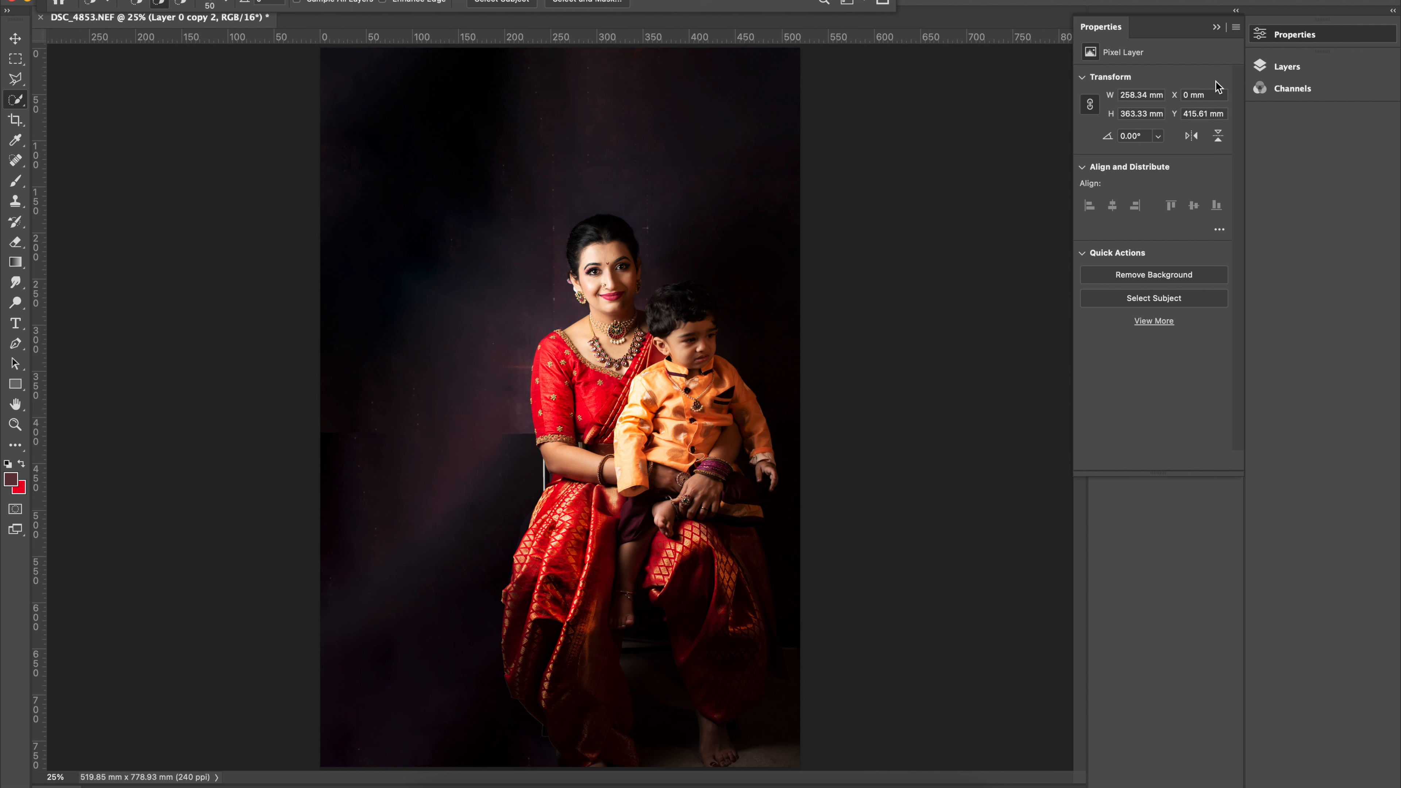
# Add a white layer mask to Layer 0 copy 2 and ready the Brush tool with black as the foreground color.
pyautogui.click(1216, 27)
pyautogui.click(1262, 68)
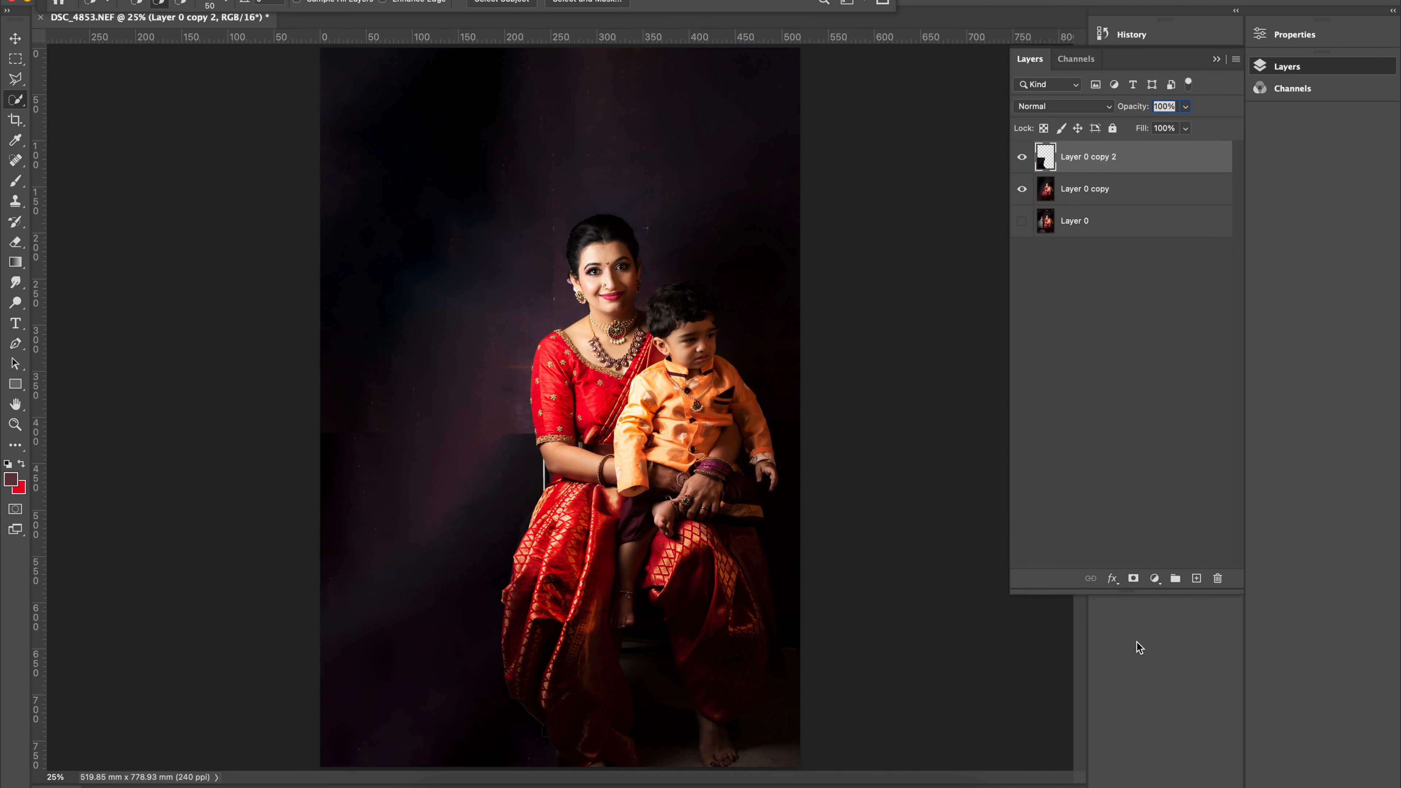
pyautogui.click(1133, 578)
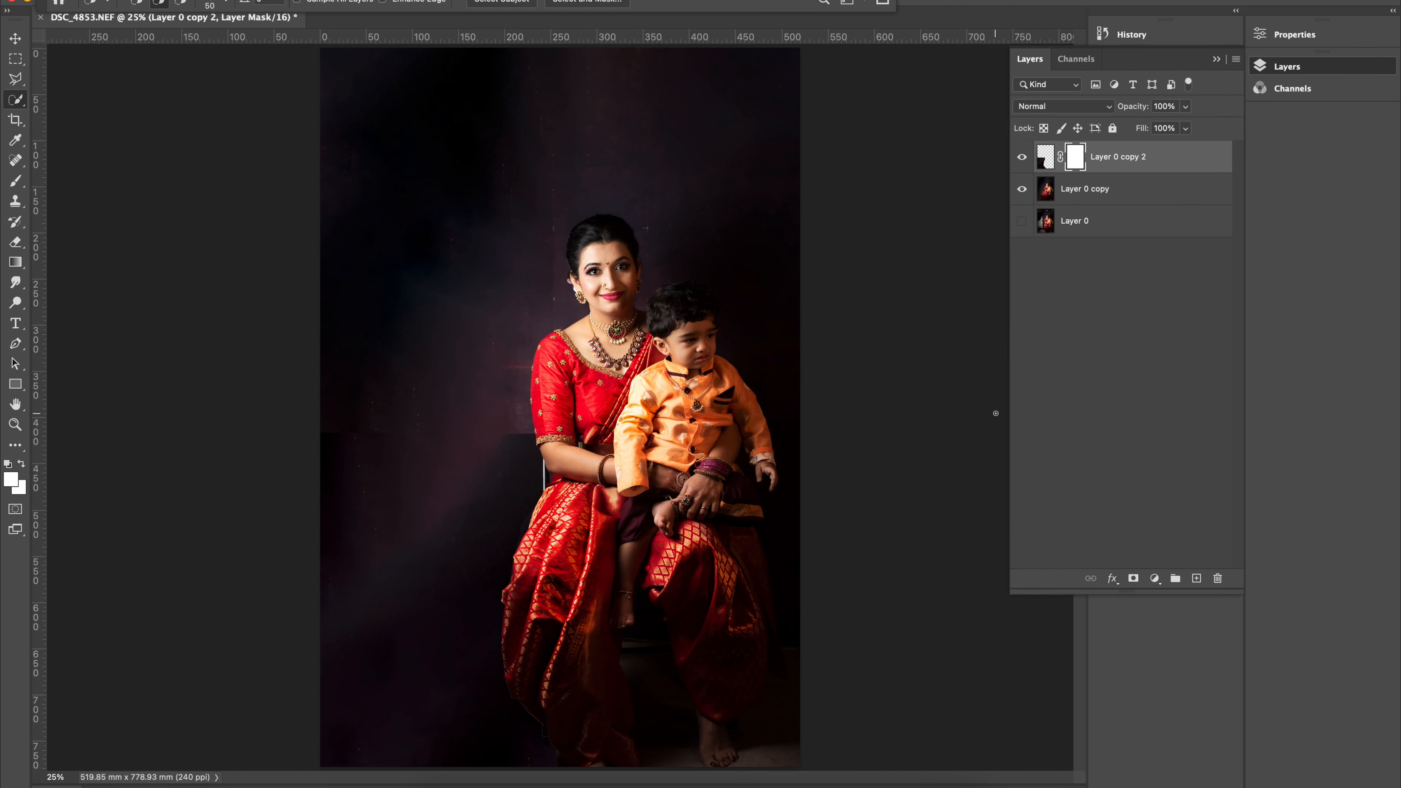
pyautogui.click(9, 465)
pyautogui.click(22, 465)
pyautogui.click(15, 181)
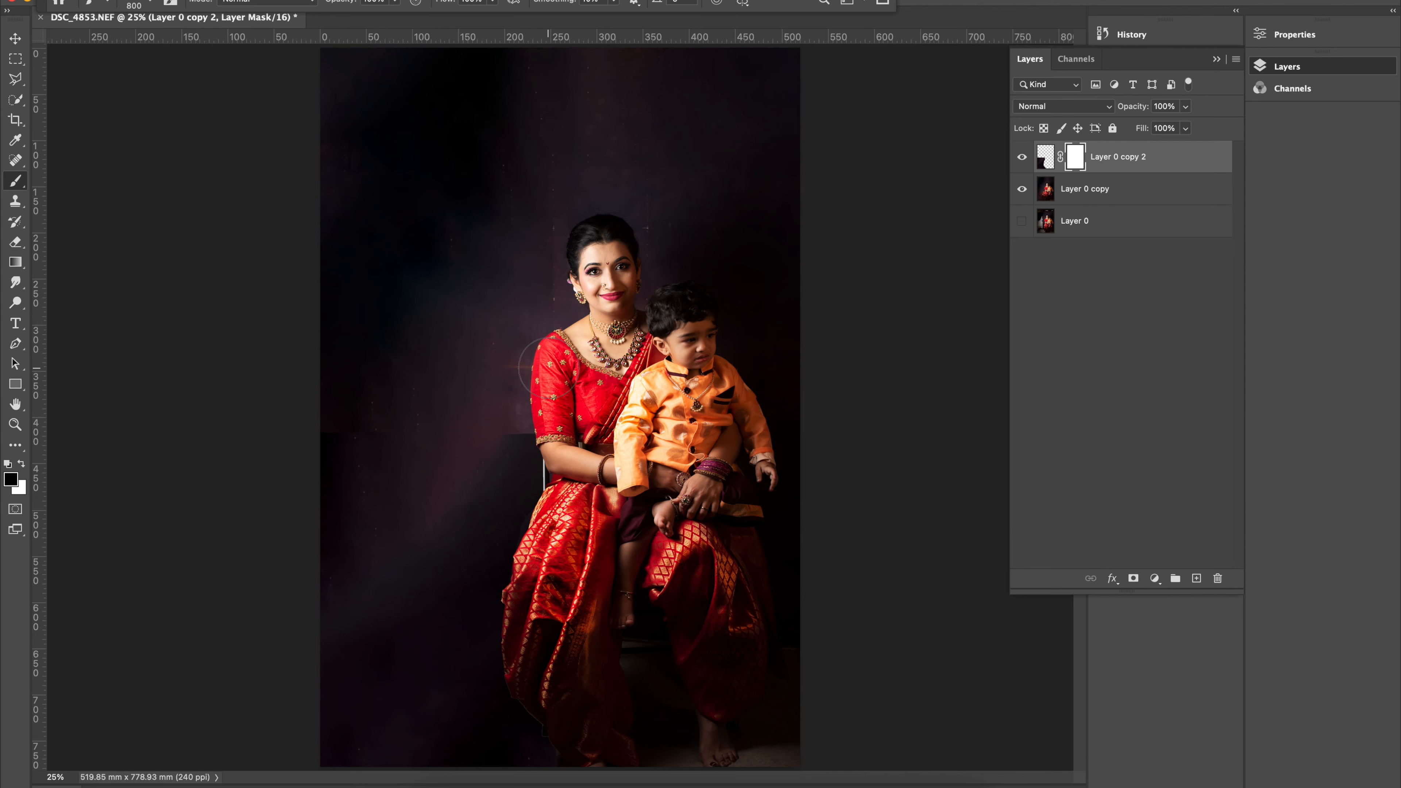
# Mask out the hard fill edge in the backdrop beside the woman's elbow with a black brush at size 175.
pyautogui.press('super+plus')
pyautogui.press('super+plus')
pyautogui.press('super+plus')
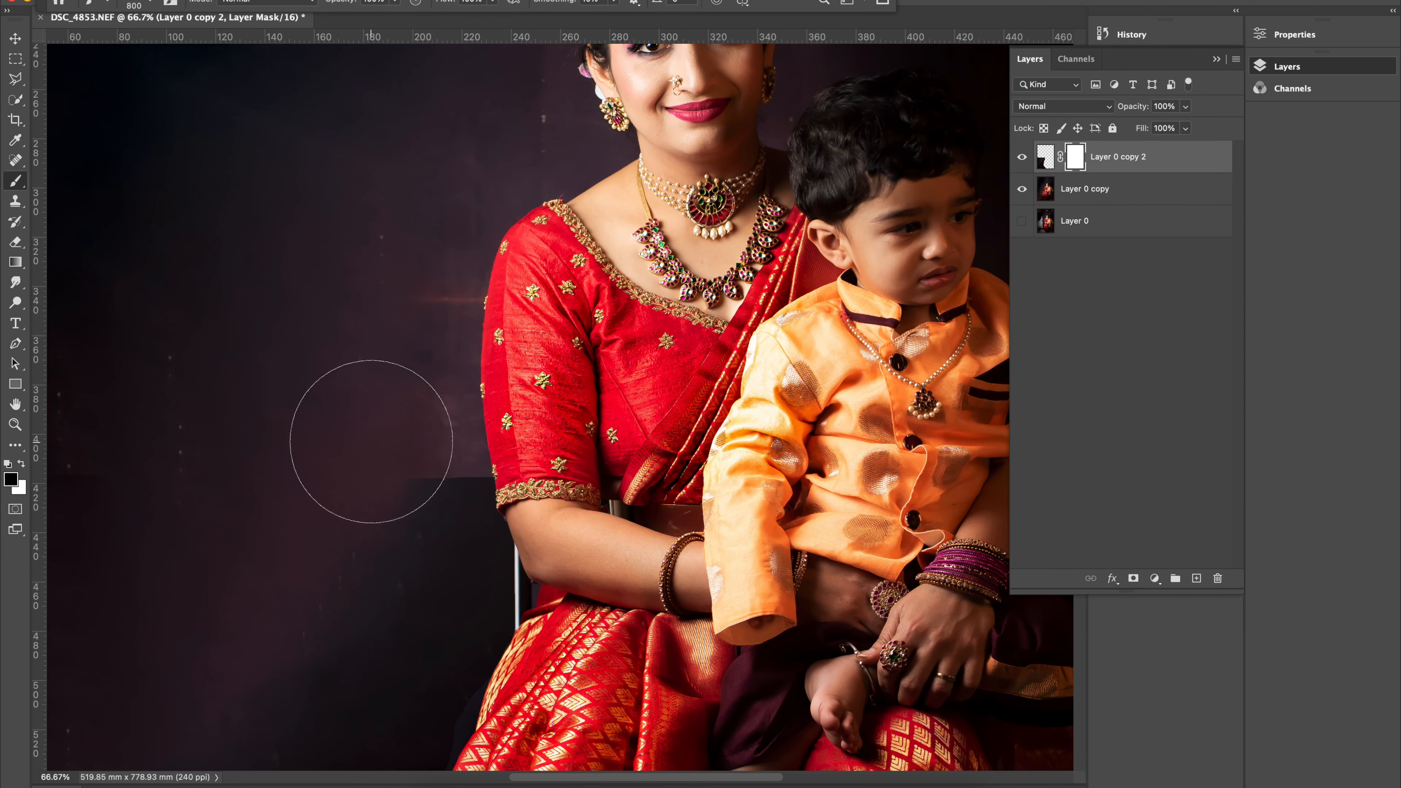
pyautogui.press('[')
pyautogui.press('[')
pyautogui.press('[')
pyautogui.press('[')
pyautogui.press('[')
pyautogui.press('[')
pyautogui.press('[')
pyautogui.press('[')
pyautogui.moveTo(414, 461)
pyautogui.mouseDown()
pyautogui.moveTo(438, 479)
pyautogui.moveTo(426, 485)
pyautogui.moveTo(475, 481)
pyautogui.moveTo(375, 531)
pyautogui.moveTo(426, 516)
pyautogui.mouseUp()
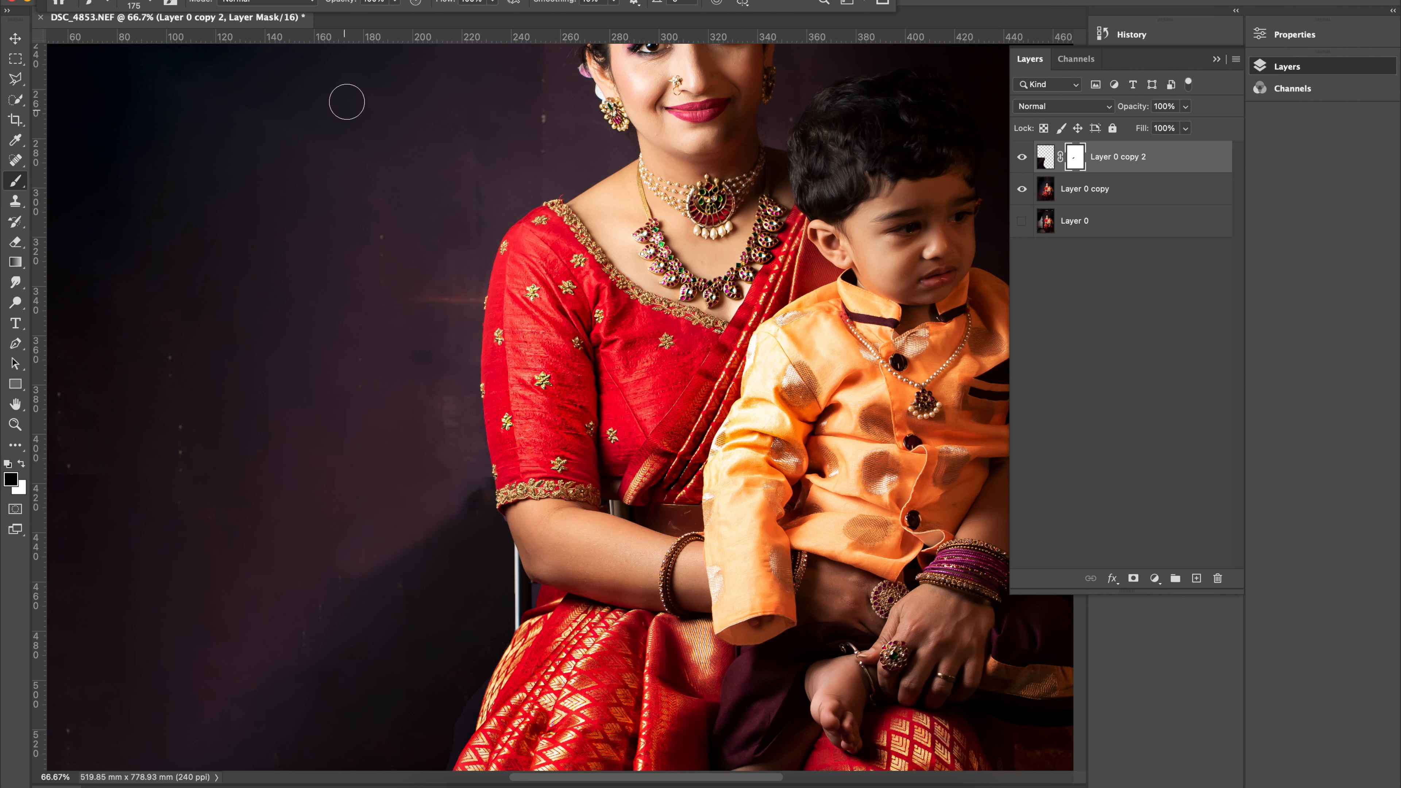
# Lower the brush opacity and blend the fill's dark patch beside the elbow on the mask, using brush sizes 700 and 500.
pyautogui.moveTo(400, 3); pyautogui.dragTo(358, 37)
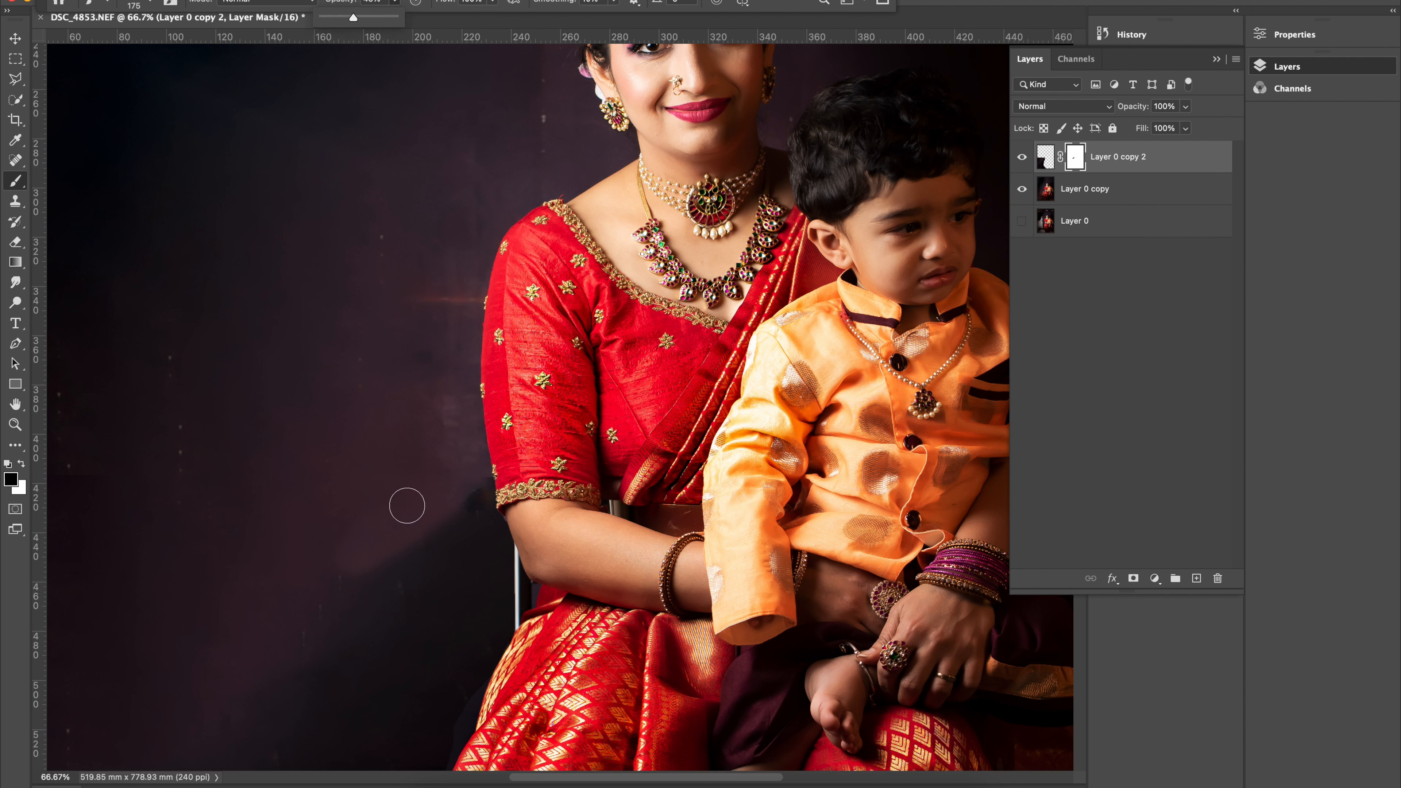
pyautogui.press(']')
pyautogui.press(']')
pyautogui.press(']')
pyautogui.press(']')
pyautogui.press(']')
pyautogui.press(']')
pyautogui.press(']')
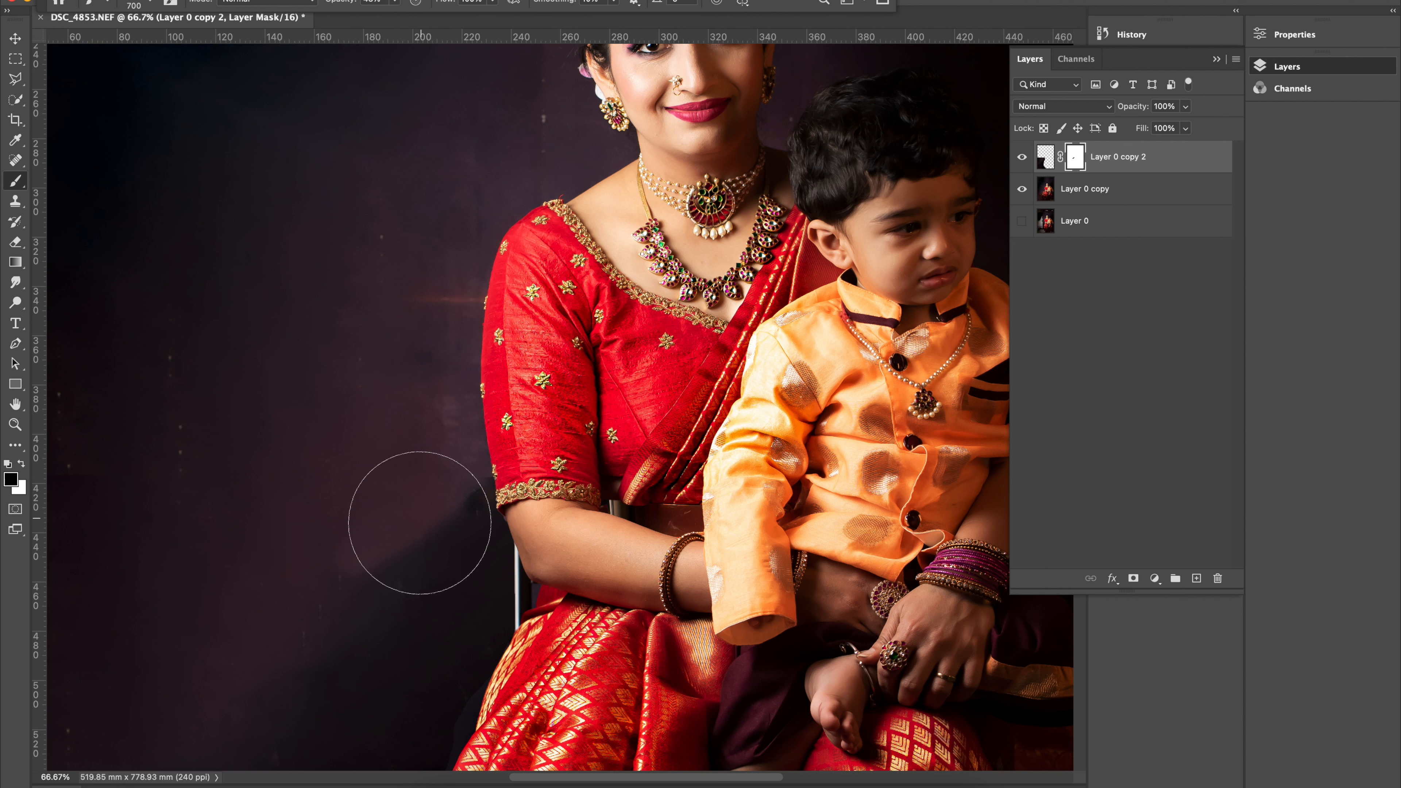
pyautogui.moveTo(420, 524); pyautogui.dragTo(312, 575)
pyautogui.moveTo(304, 571); pyautogui.dragTo(386, 623)
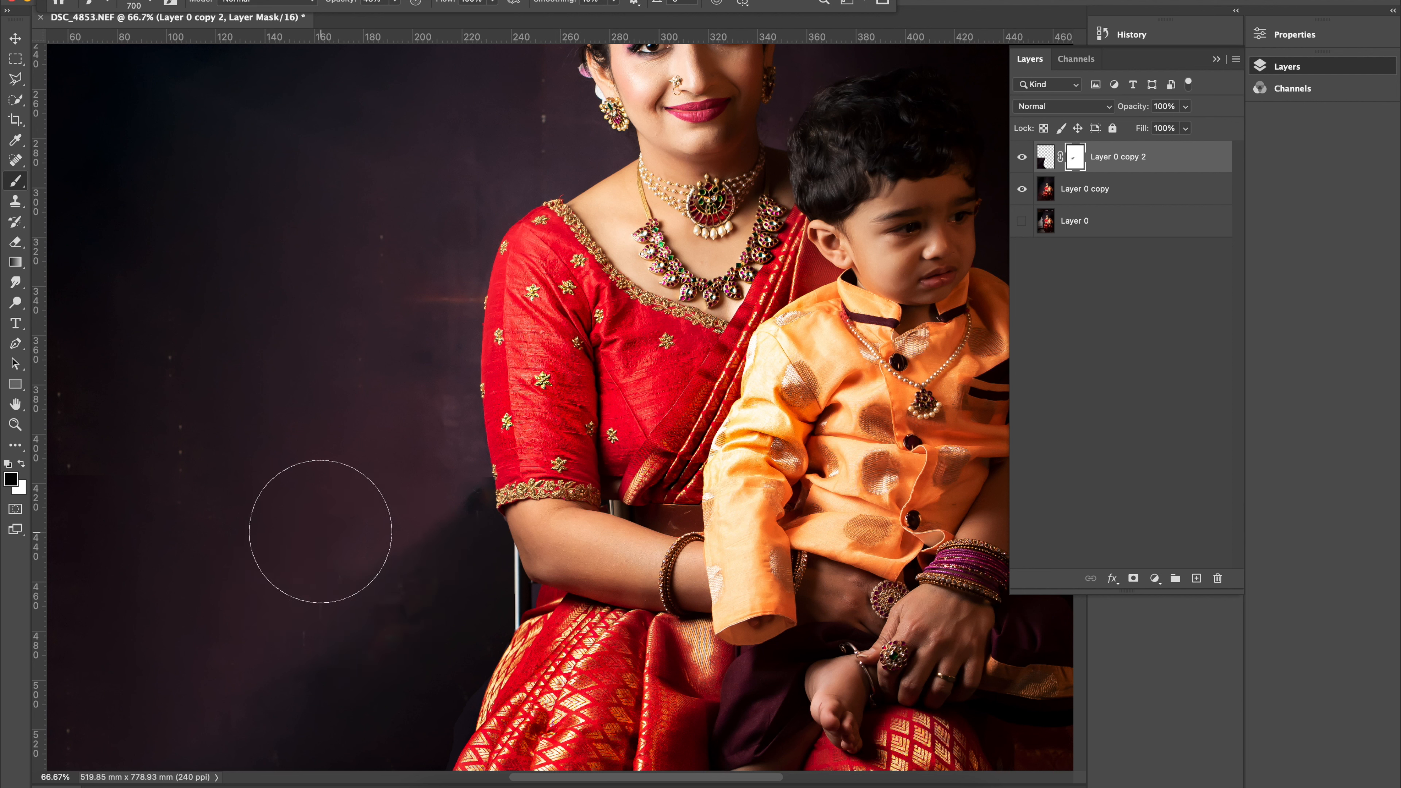
pyautogui.press('[')
pyautogui.press('[')
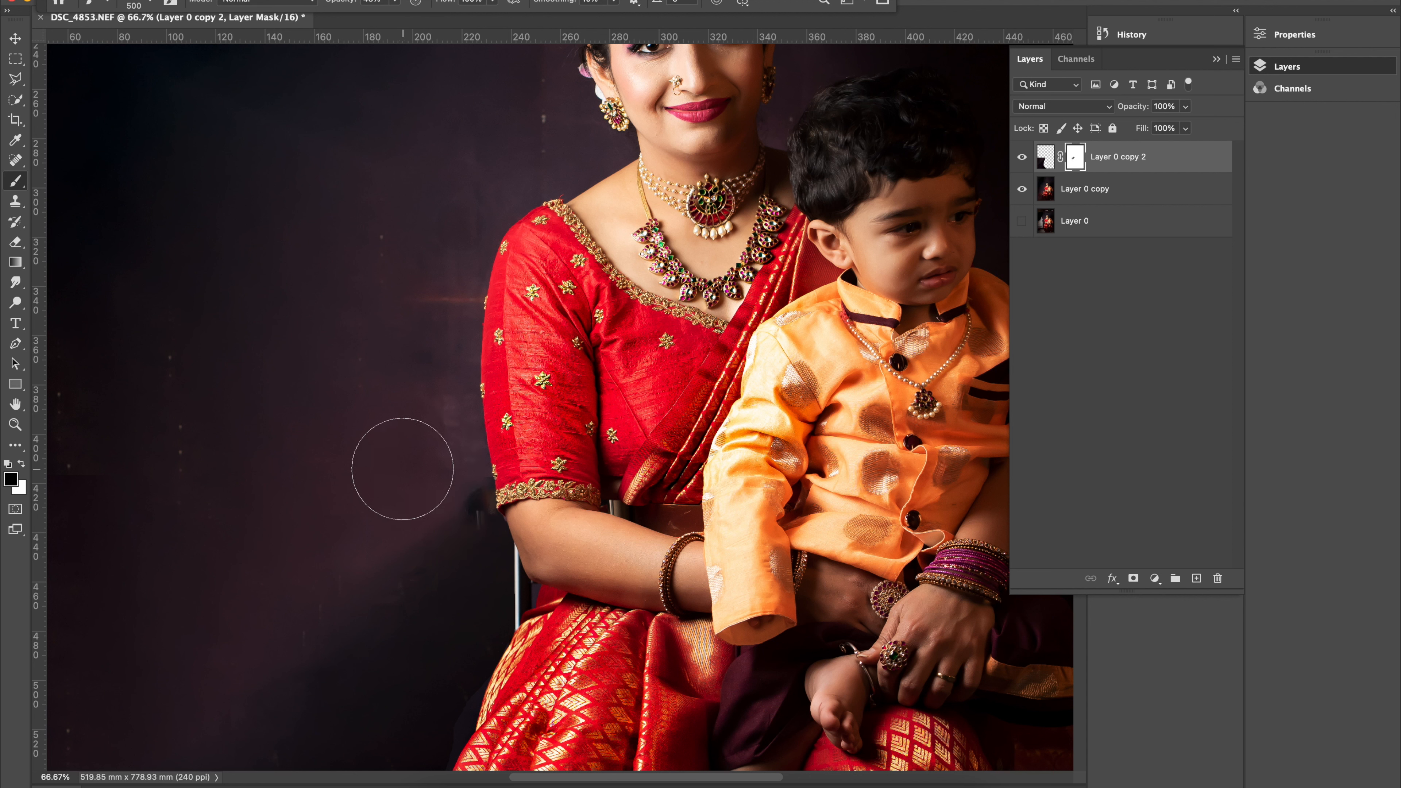
pyautogui.moveTo(400, 471)
pyautogui.mouseDown()
pyautogui.moveTo(428, 471)
pyautogui.moveTo(388, 482)
pyautogui.moveTo(426, 448)
pyautogui.moveTo(427, 469)
pyautogui.moveTo(401, 466)
pyautogui.mouseUp()
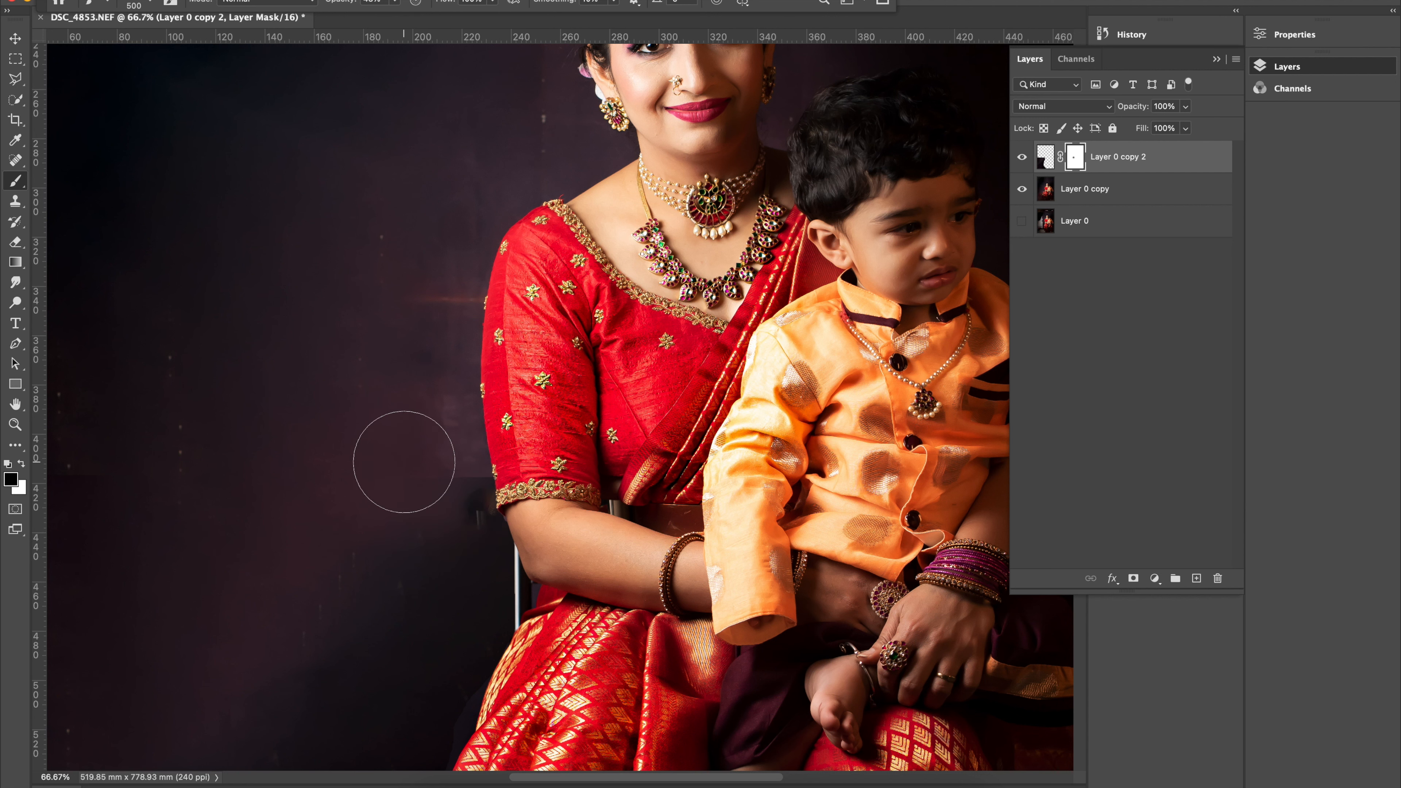
# Raise the brush opacity and mask away the remaining fill seam beside the blouse's sleeve hem at brush size 125.
pyautogui.press('super+equal')
pyautogui.press('super+equal')
pyautogui.press('super+equal')
pyautogui.press('[')
pyautogui.scroll(-3, 406, 467)
pyautogui.hscroll(-4, 406, 468)
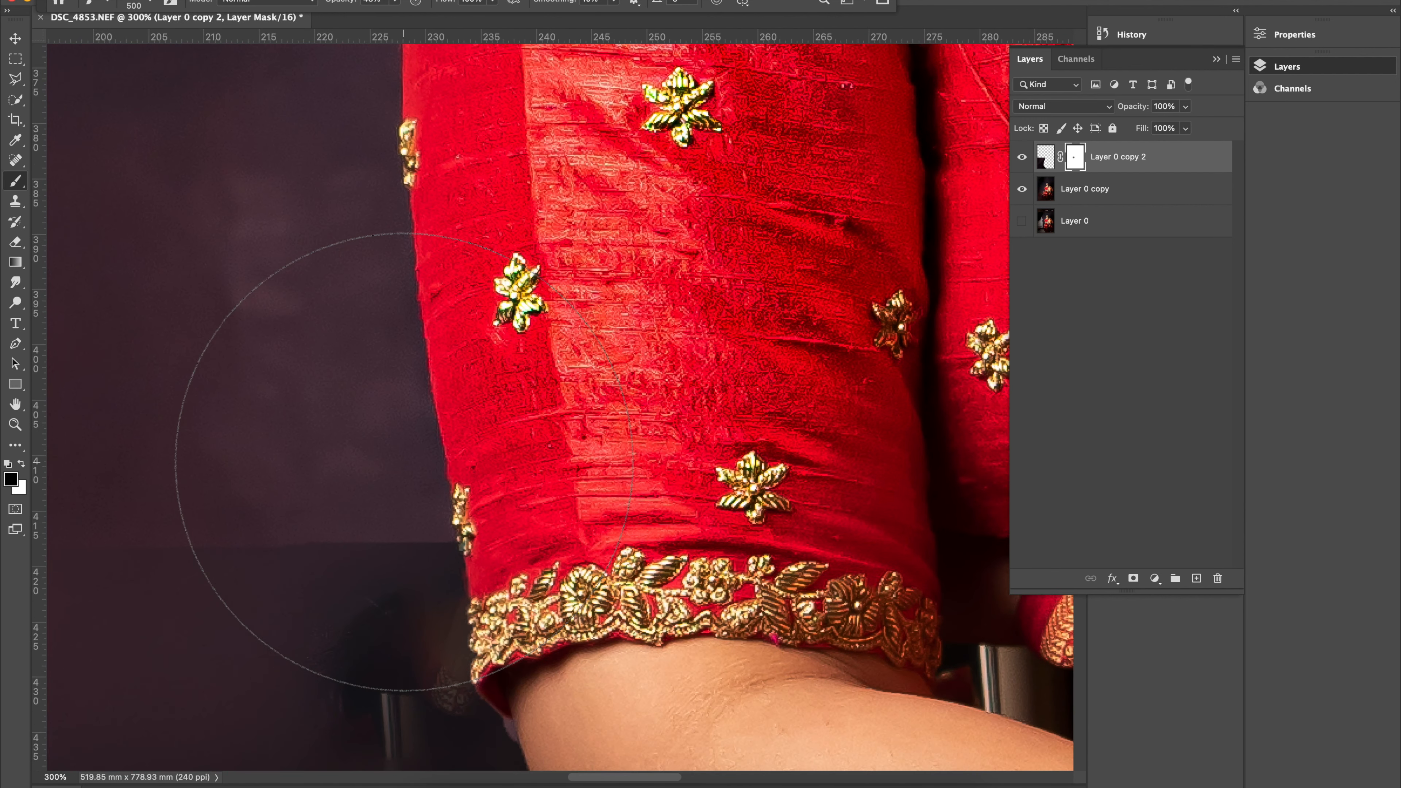
pyautogui.press('[')
pyautogui.press('[')
pyautogui.press('[')
pyautogui.press('[')
pyautogui.press('[')
pyautogui.press('[')
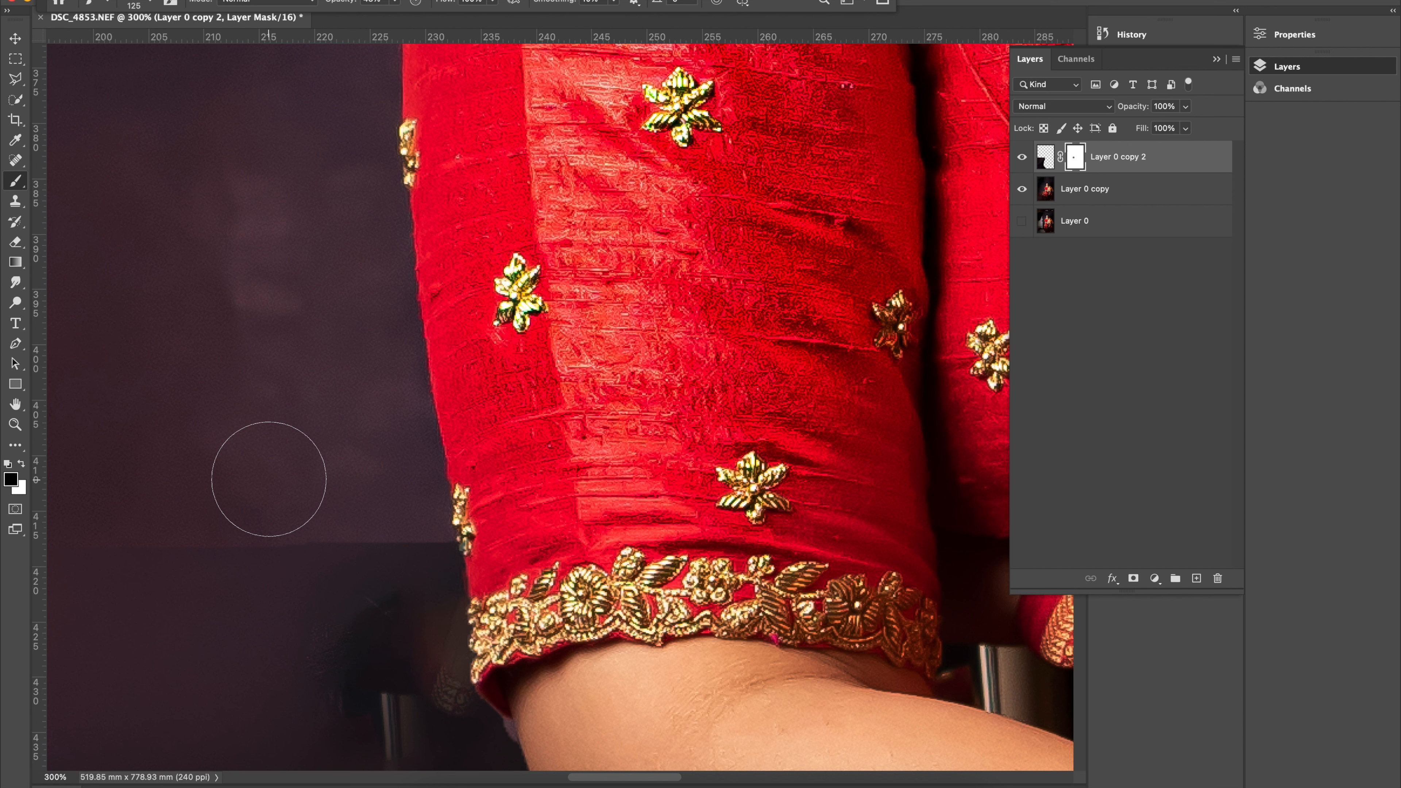
pyautogui.moveTo(395, 4); pyautogui.dragTo(423, 21)
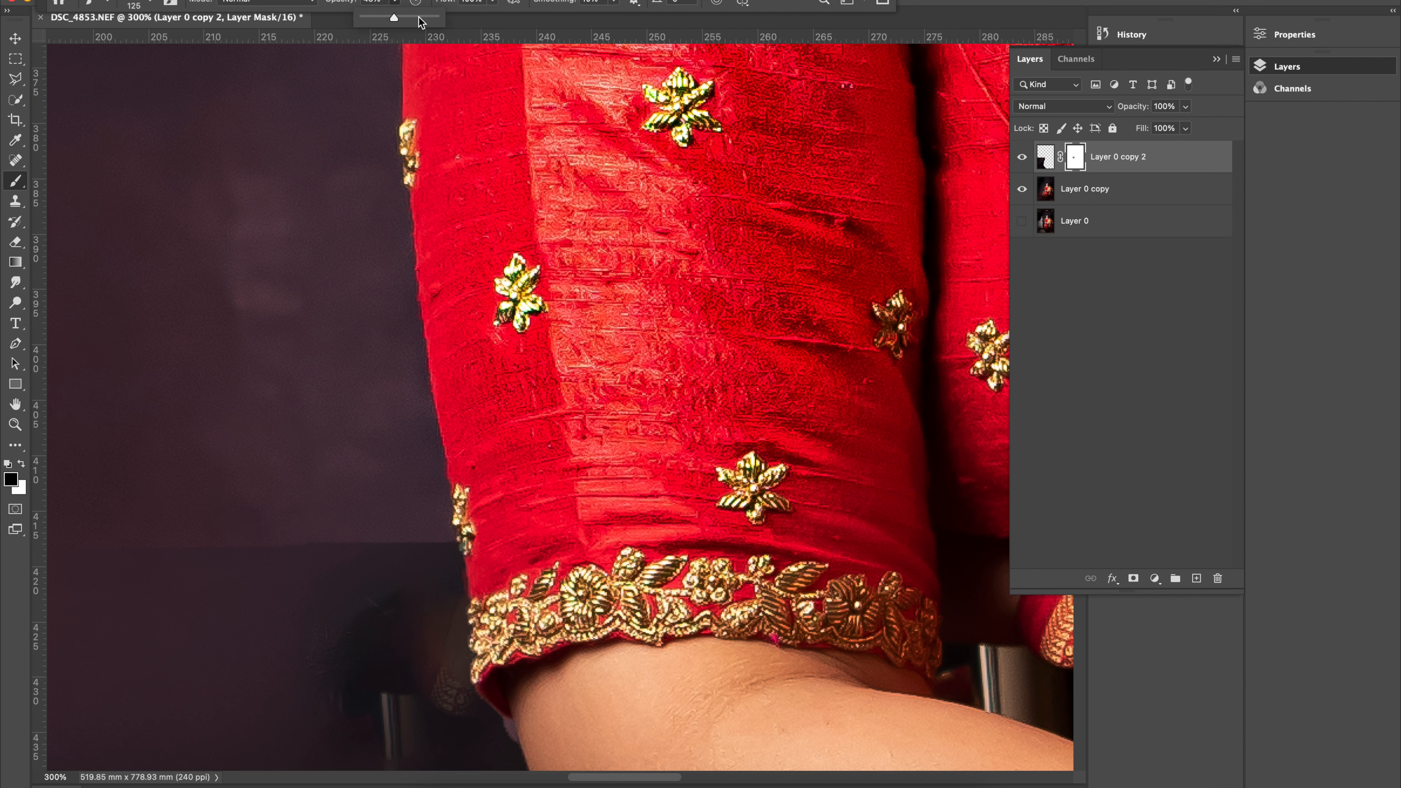
pyautogui.moveTo(352, 561)
pyautogui.mouseDown()
pyautogui.moveTo(199, 560)
pyautogui.moveTo(324, 567)
pyautogui.moveTo(384, 541)
pyautogui.moveTo(388, 557)
pyautogui.moveTo(373, 516)
pyautogui.moveTo(334, 501)
pyautogui.moveTo(291, 549)
pyautogui.moveTo(361, 540)
pyautogui.moveTo(361, 561)
pyautogui.moveTo(319, 495)
pyautogui.moveTo(279, 490)
pyautogui.moveTo(332, 555)
pyautogui.moveTo(389, 569)
pyautogui.moveTo(249, 492)
pyautogui.moveTo(191, 518)
pyautogui.mouseUp()
# Toggle the visibility of Layer 0 copy 2, Layer 0 copy and Layer 0 to compare the retouched portrait with its earlier versions.
pyautogui.press('super+minus')
pyautogui.press('super+minus')
pyautogui.press('super+minus')
pyautogui.press('super+minus')
pyautogui.press('super+minus')
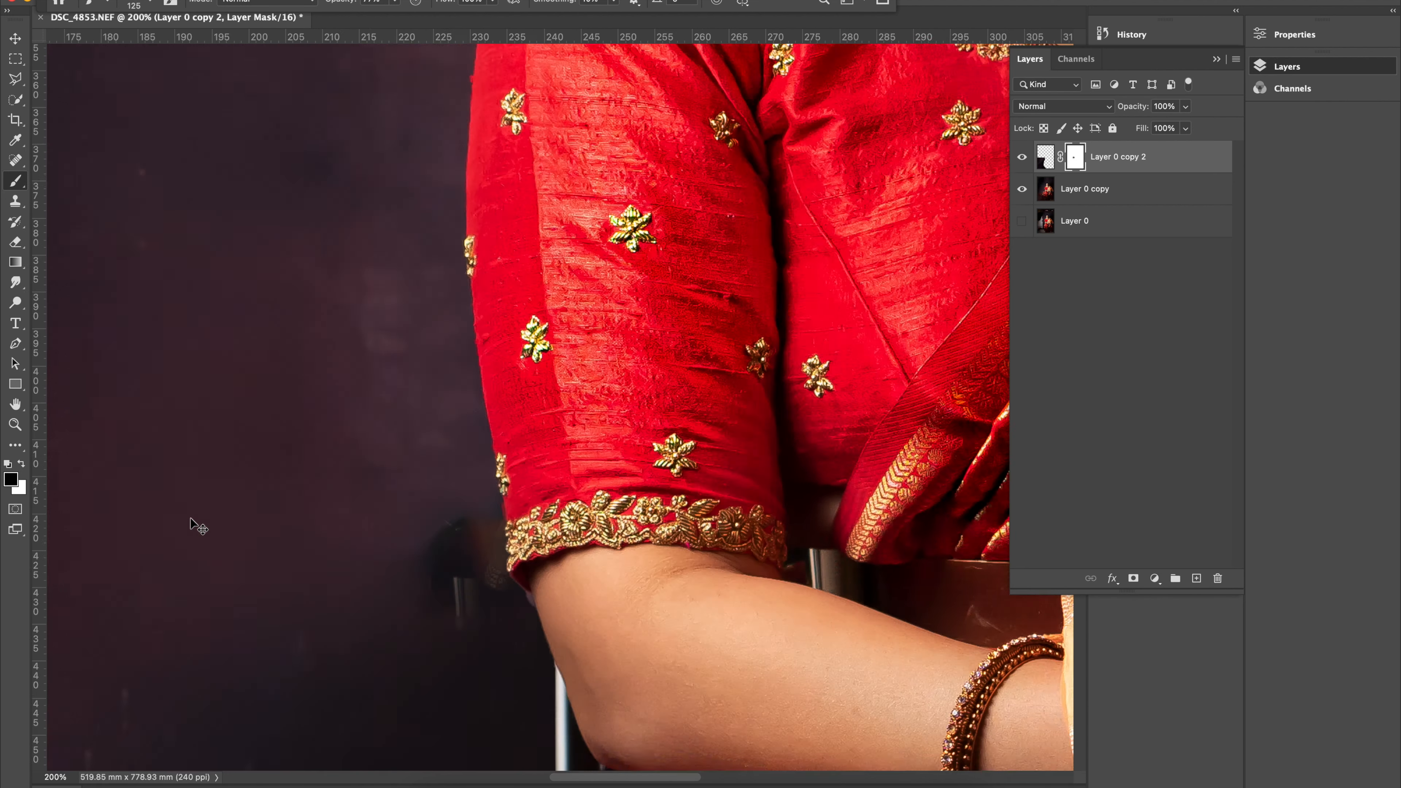
pyautogui.press('super+minus')
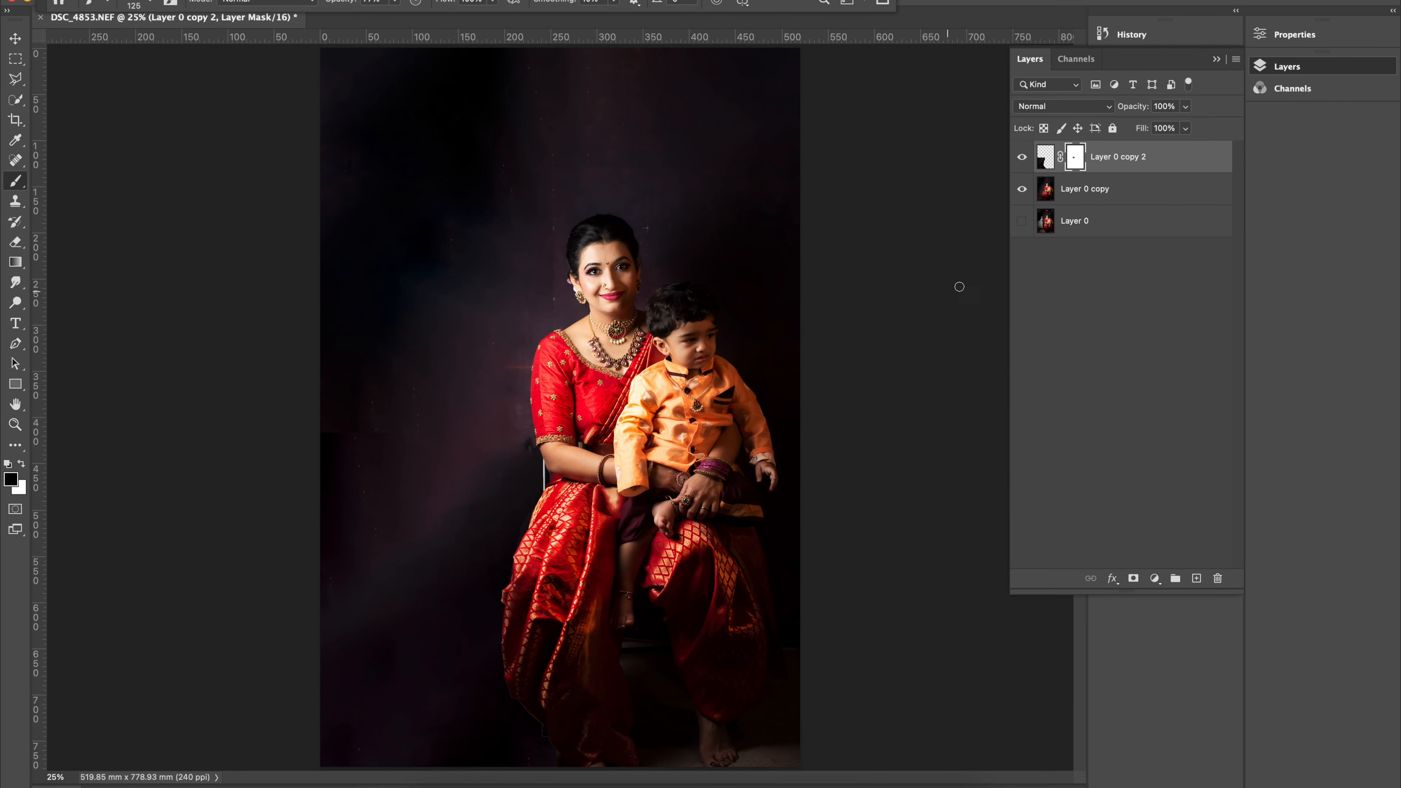
pyautogui.click(1022, 190)
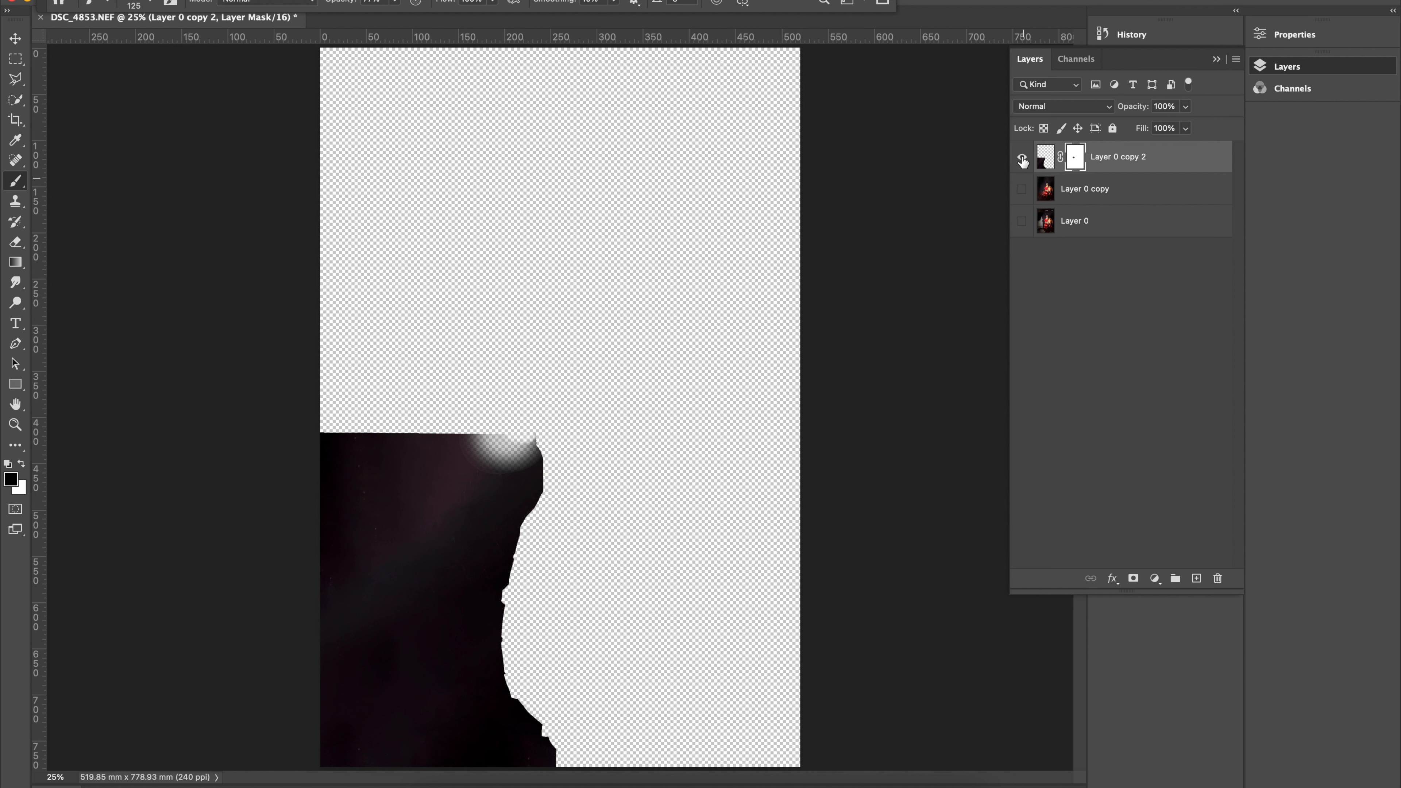
pyautogui.click(1022, 157)
pyautogui.click(1022, 222)
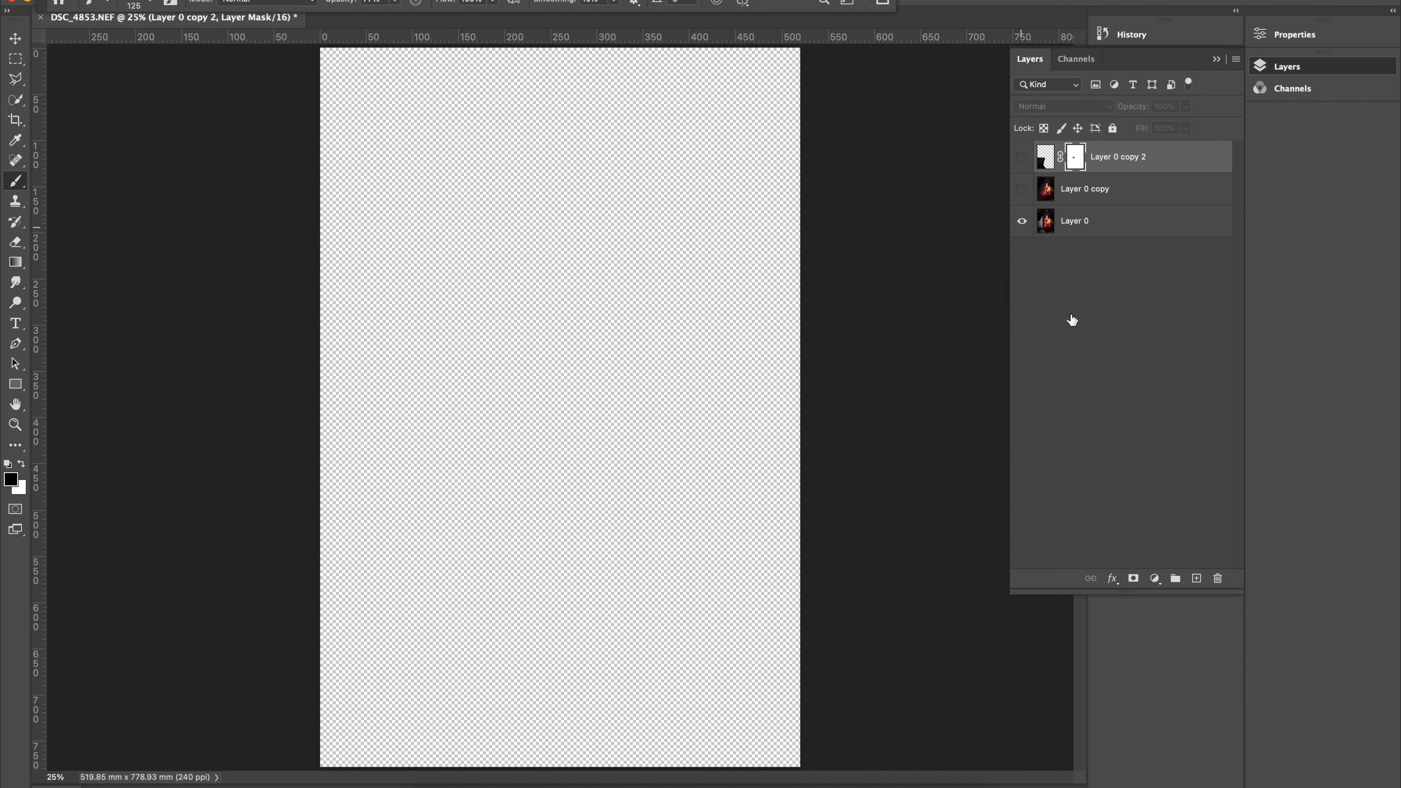
pyautogui.click(1022, 157)
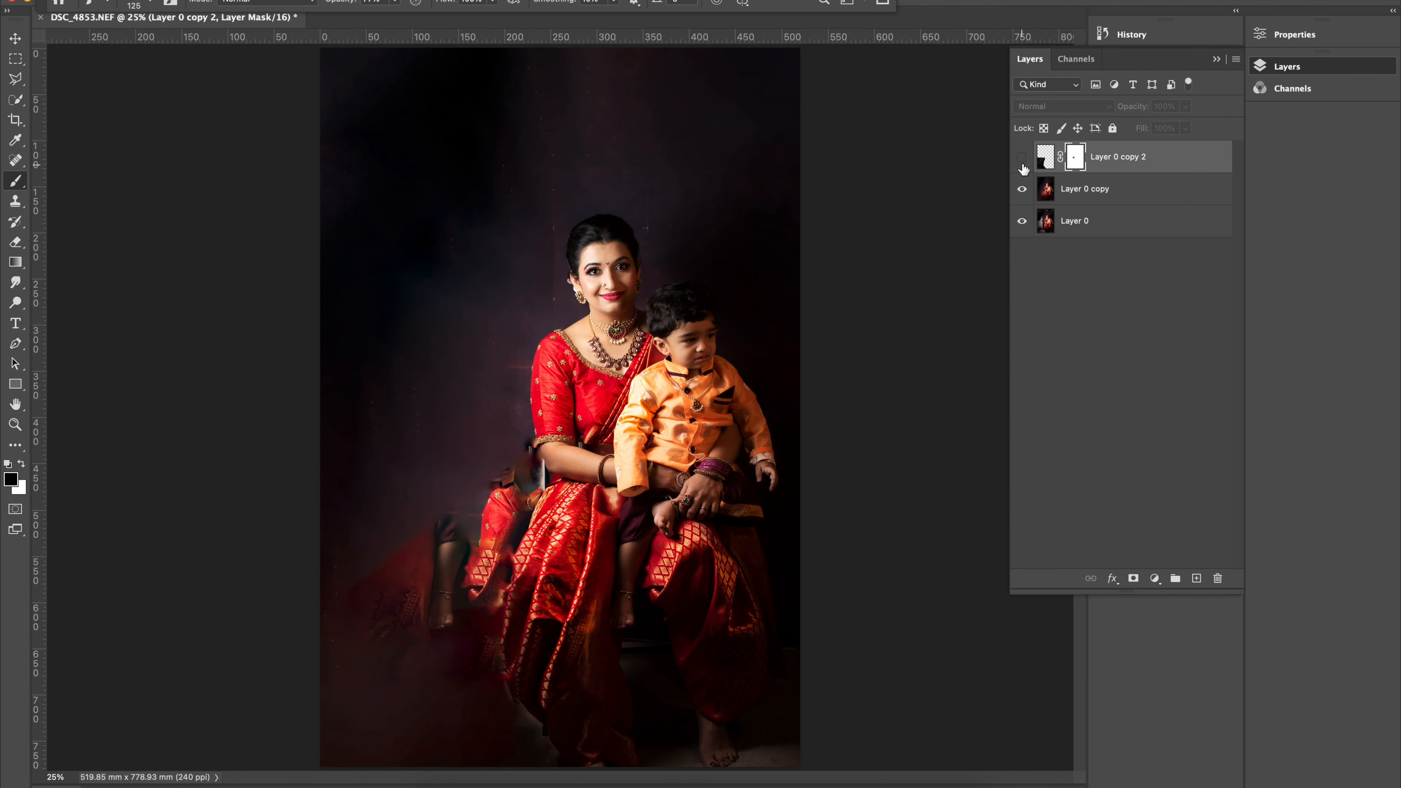